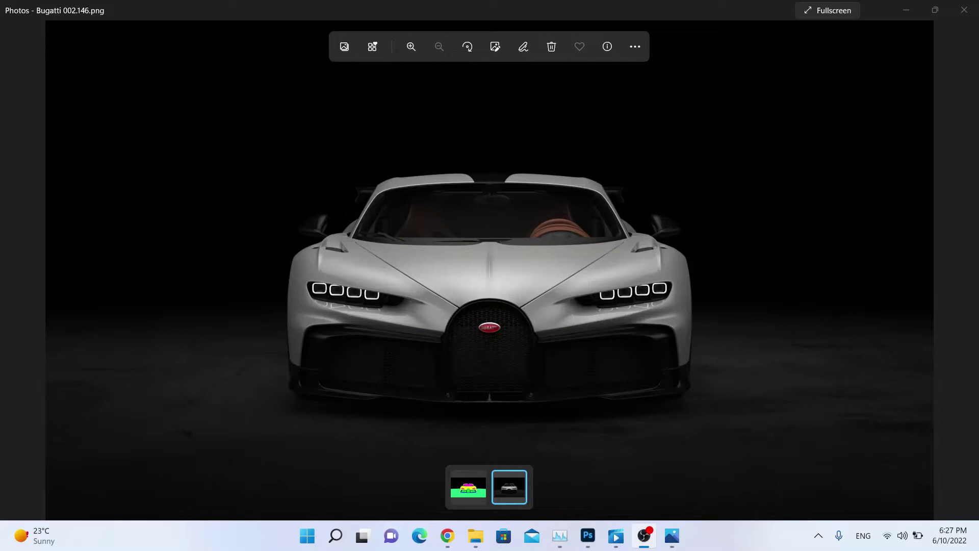
Preview Bugatti 001.png in Photos, then open Bugatti 002.146.png in Adobe Photoshop
click(461, 492)
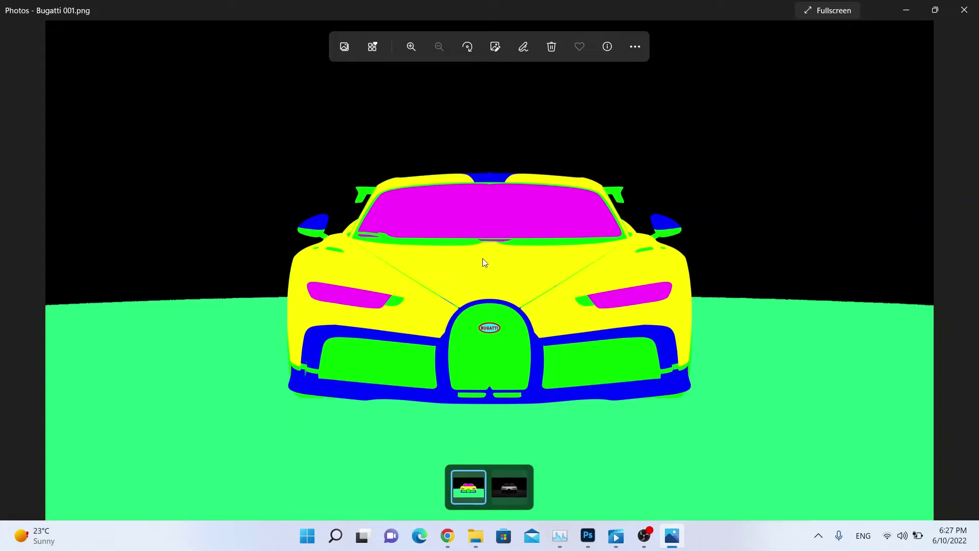
click(963, 10)
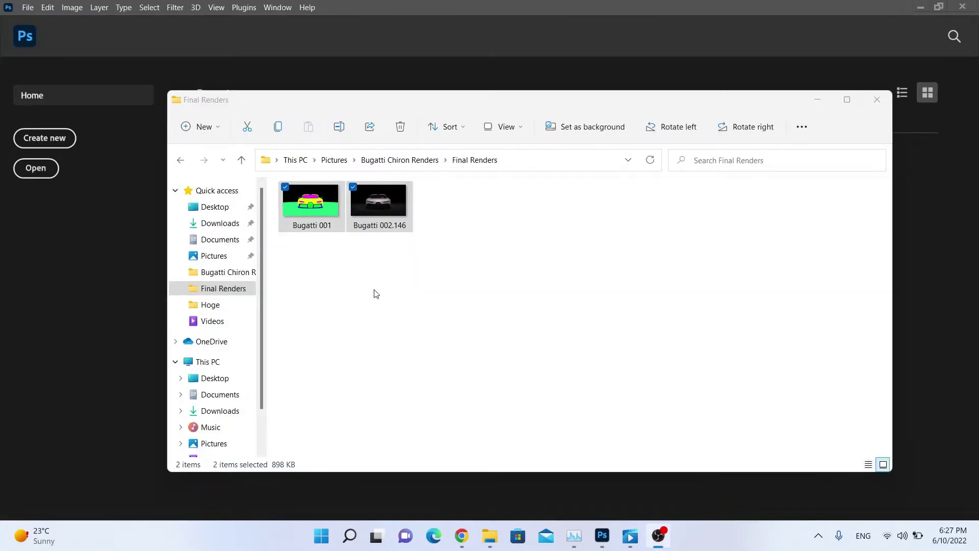
click(379, 200)
right_click(377, 220)
mouse_move(431, 284)
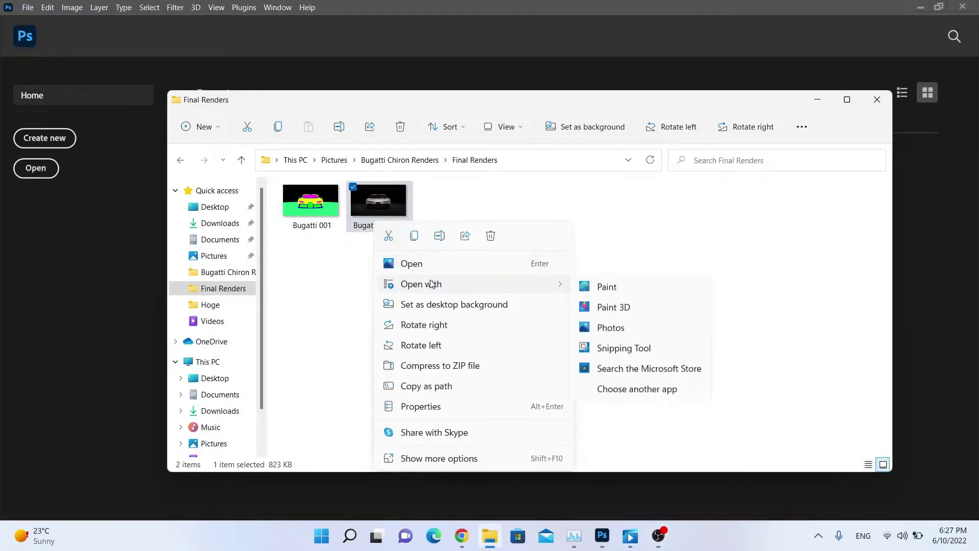
click(635, 304)
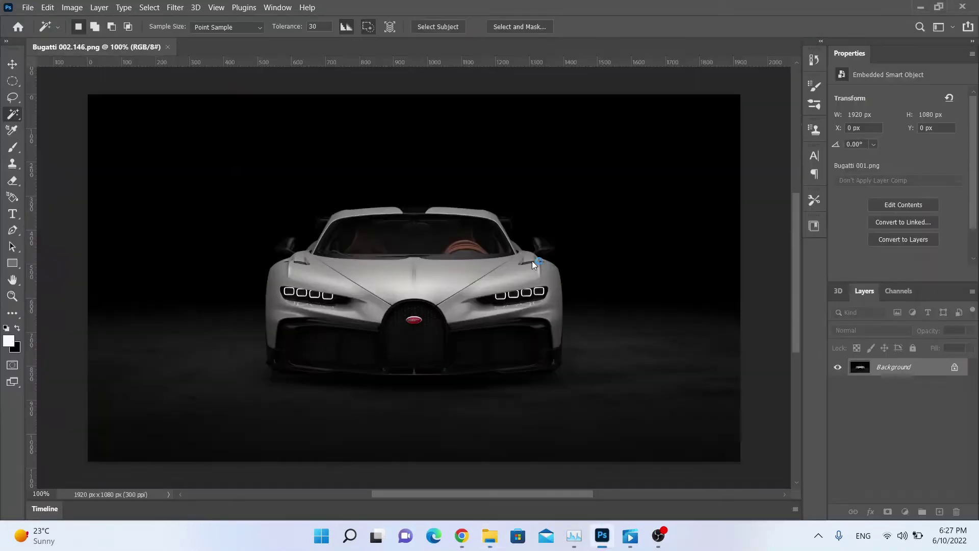
Place Bugatti 001.png as a layer over the render and unlock the Background into Layer 0
key(alt+Tab)
drag(311, 204, 121, 280)
key(Return)
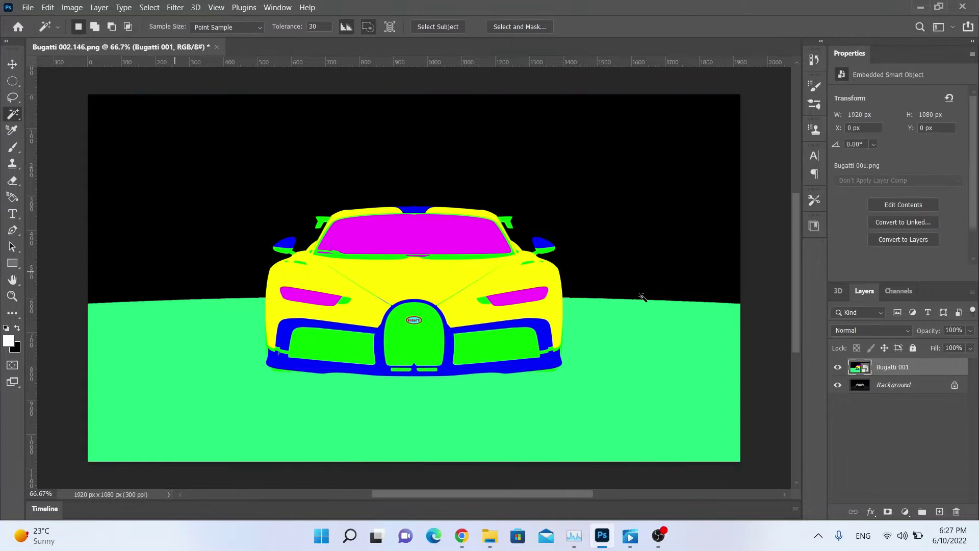
click(952, 386)
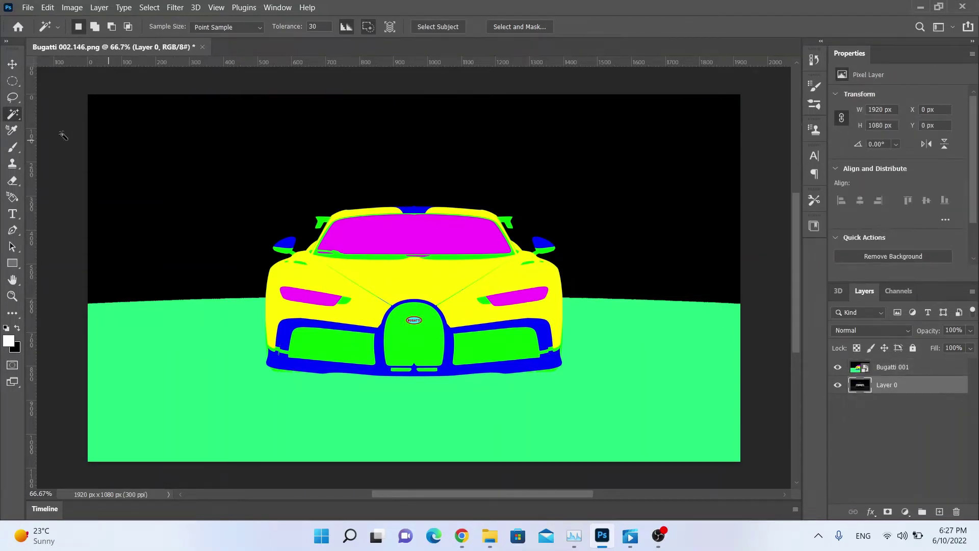
Switch to the Magic Wand and test selections of the colour-ID regions on Bugatti 001
right_click(25, 109)
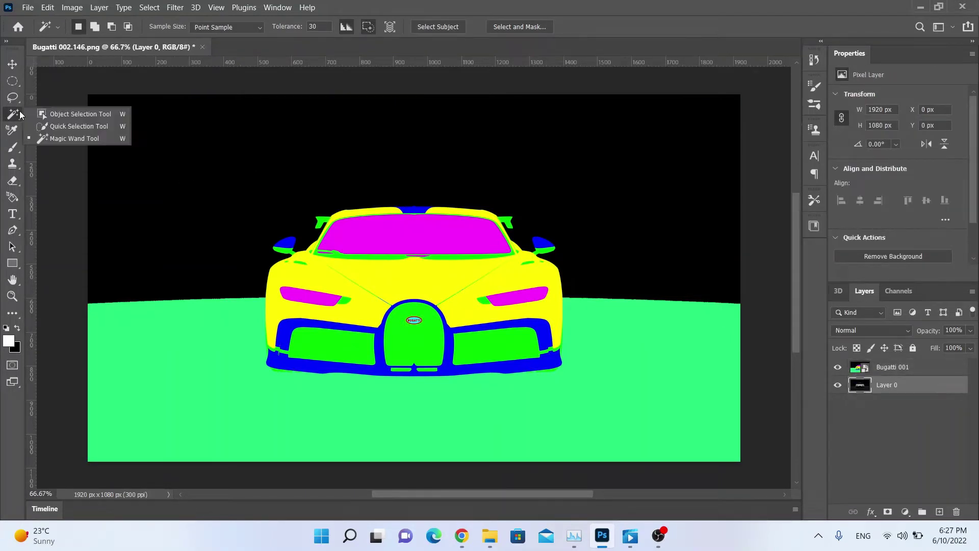
click(65, 139)
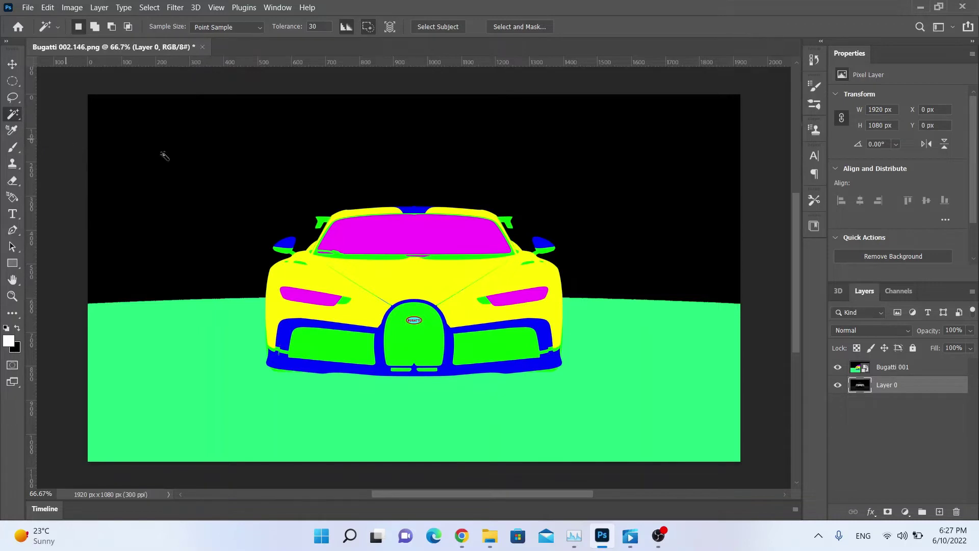
click(408, 247)
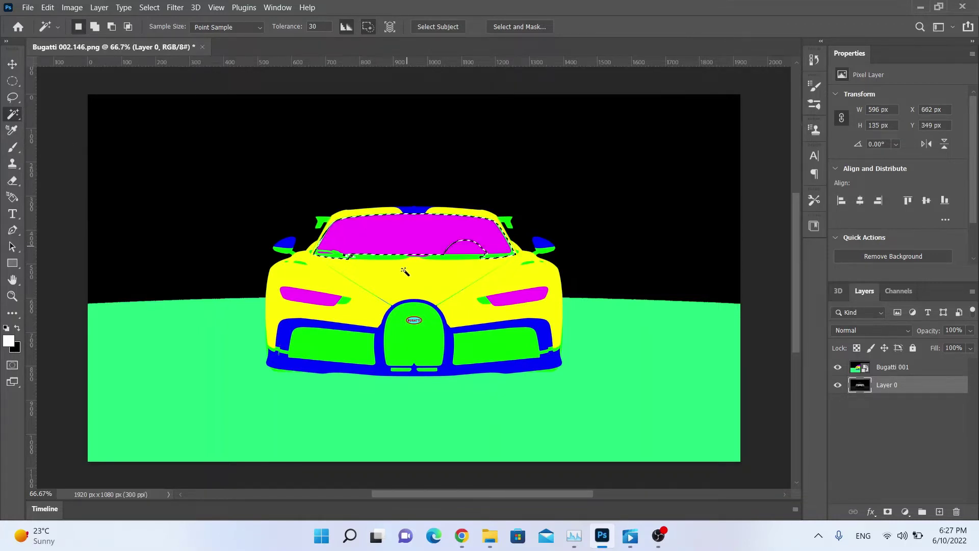
click(400, 278)
click(941, 372)
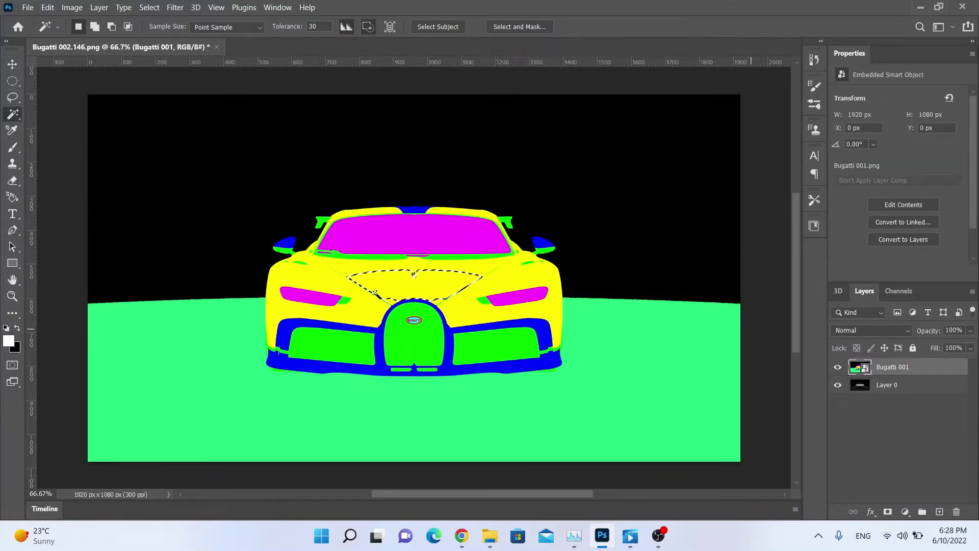
click(397, 252)
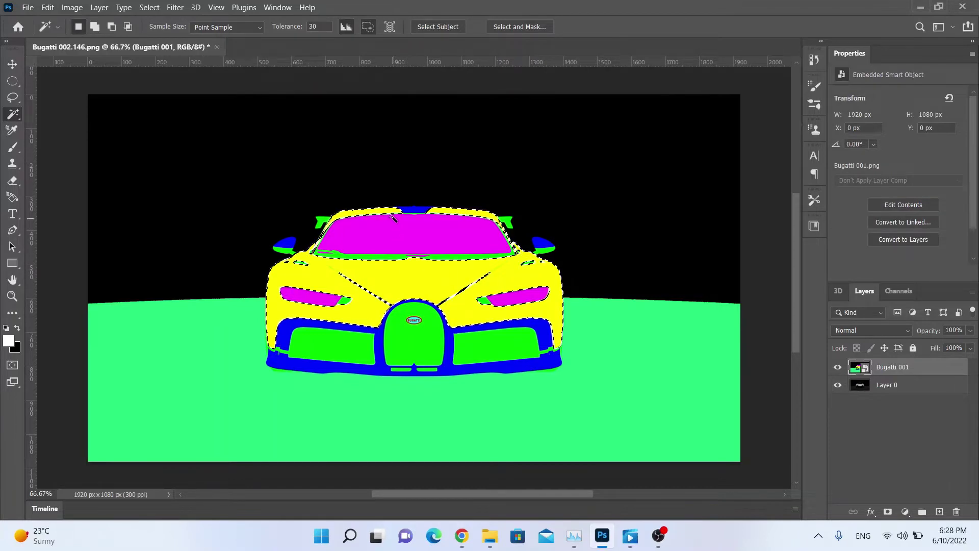
click(390, 225)
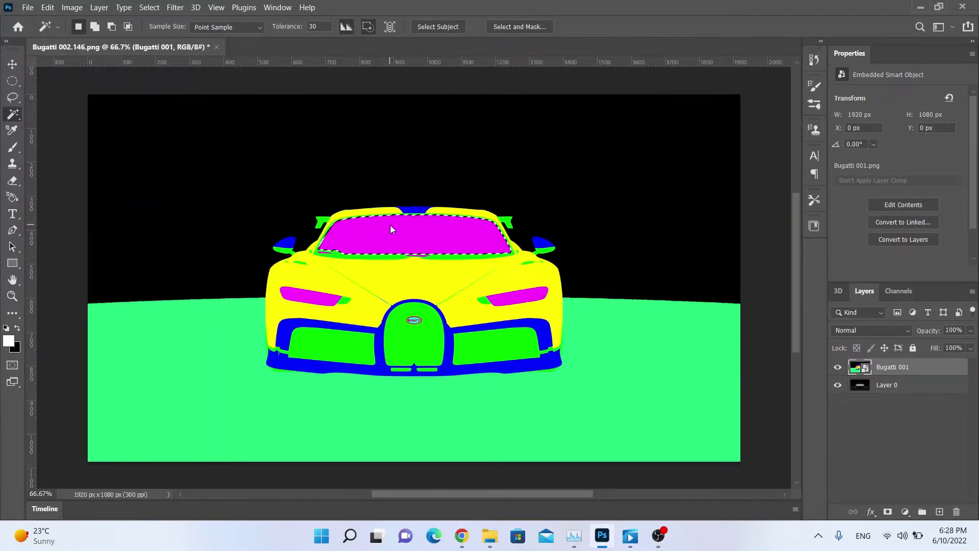
click(389, 276)
click(383, 329)
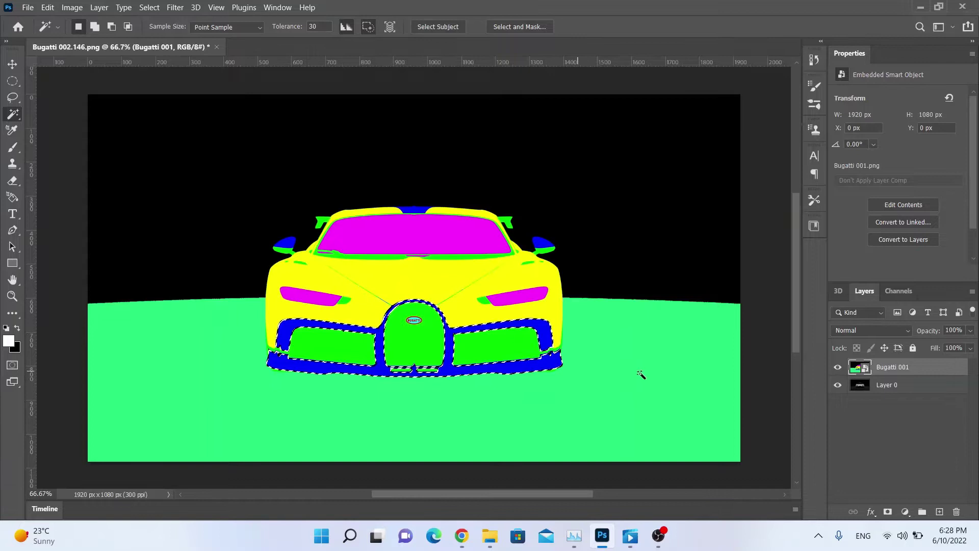
click(641, 375)
click(621, 212)
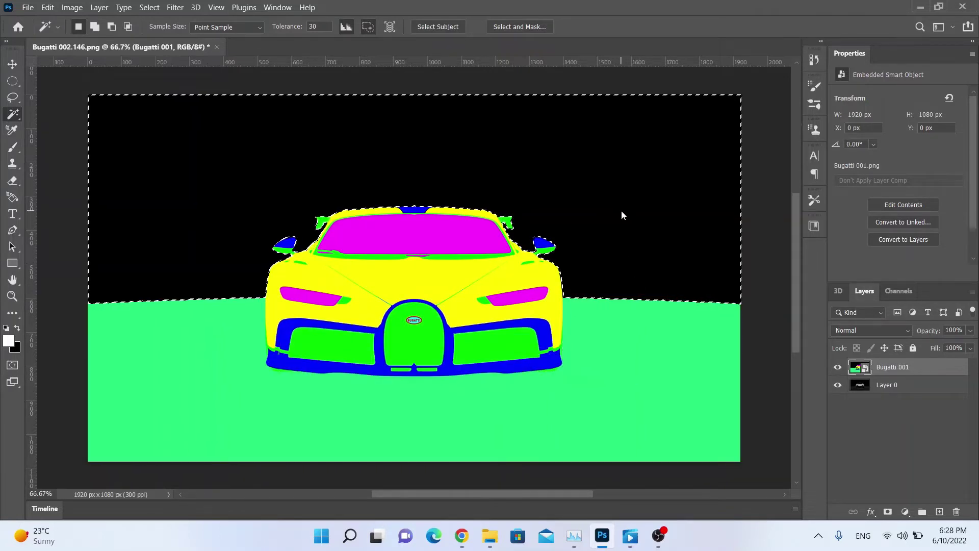
Hide the Bugatti 001 layer and select the car's yellow body paint area from it
click(837, 368)
click(878, 384)
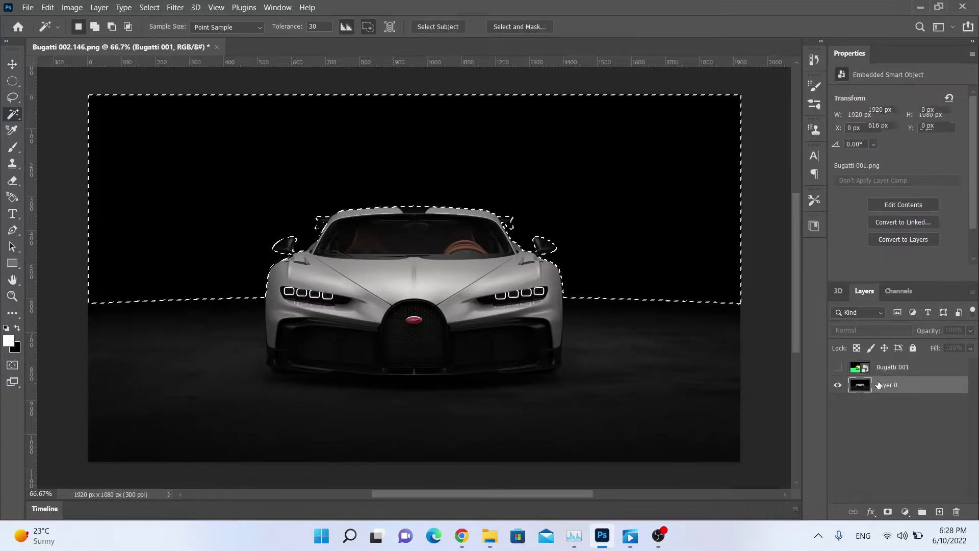
click(882, 367)
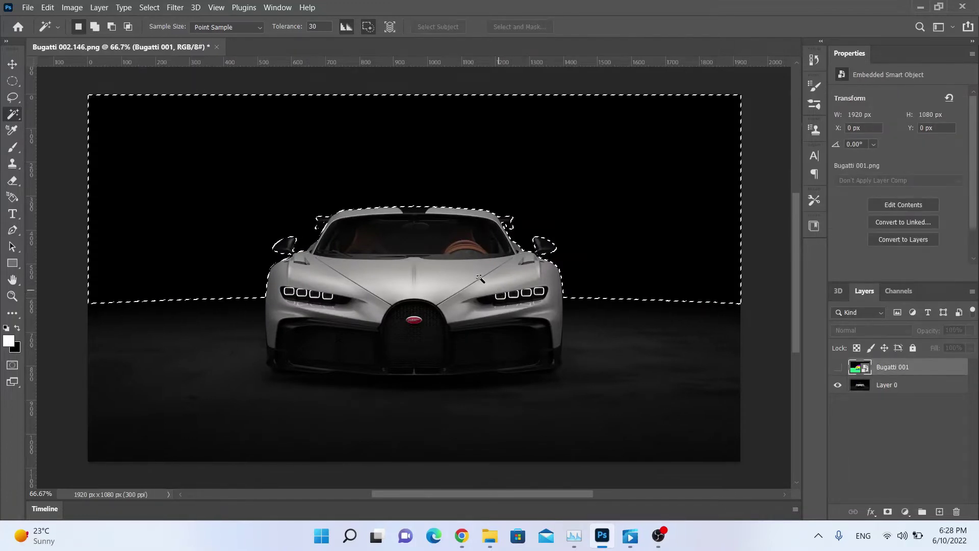
click(479, 278)
click(394, 272)
click(396, 283)
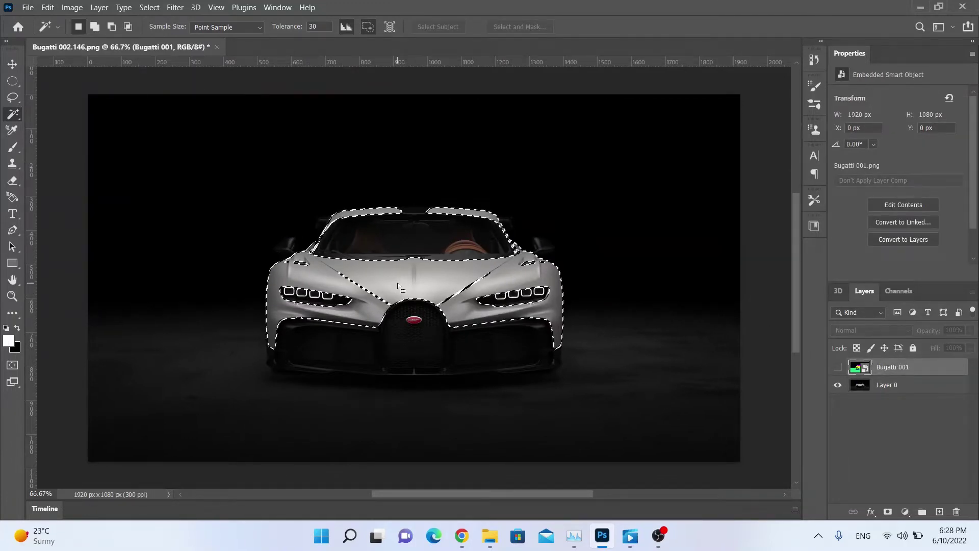
click(345, 320)
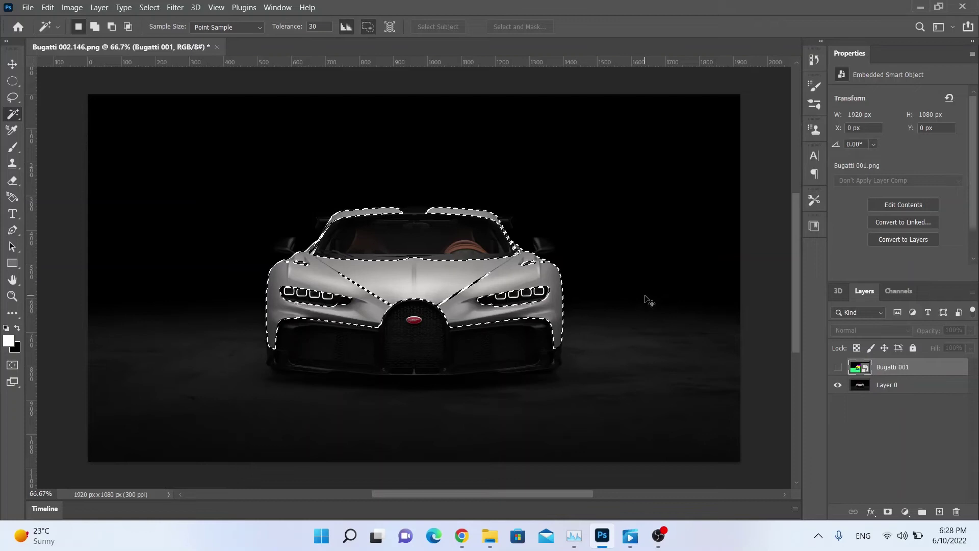
Clear the selection and convert Layer 0 into a smart object
key(ctrl+d)
click(924, 385)
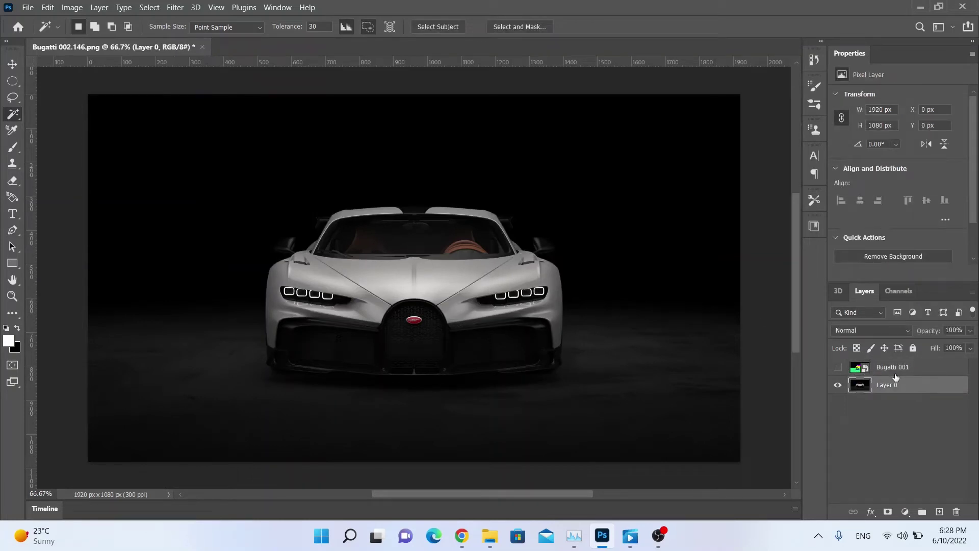
right_click(923, 389)
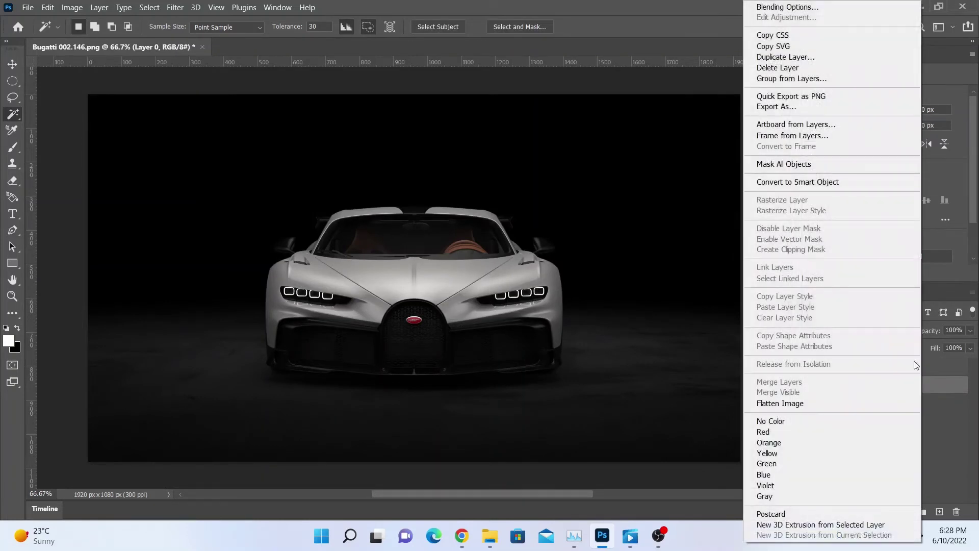
click(832, 185)
In the Camera Raw Filter, set temperature -6, exposure +0.30, more contrast, shadows +14, whites -21
click(168, 9)
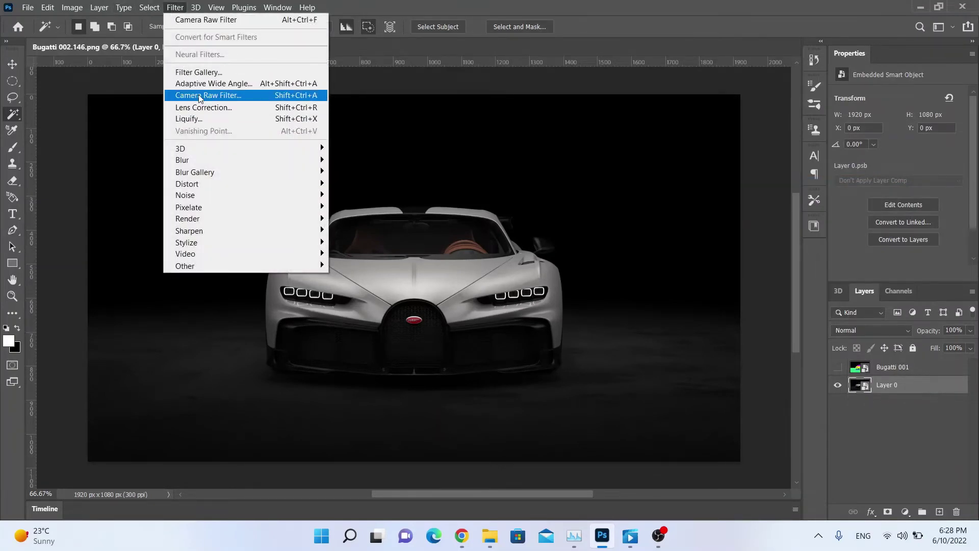
click(199, 97)
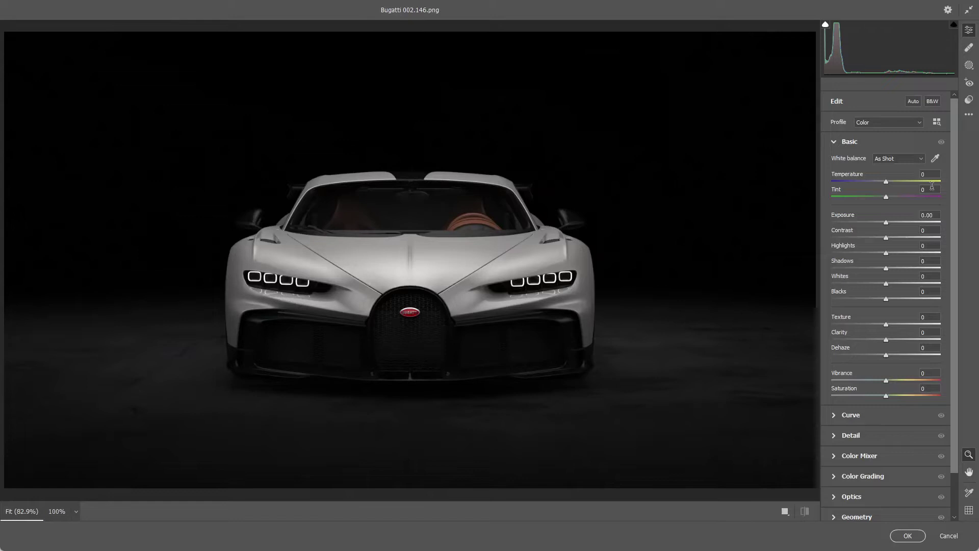
drag(886, 185, 883, 185)
drag(884, 182, 897, 182)
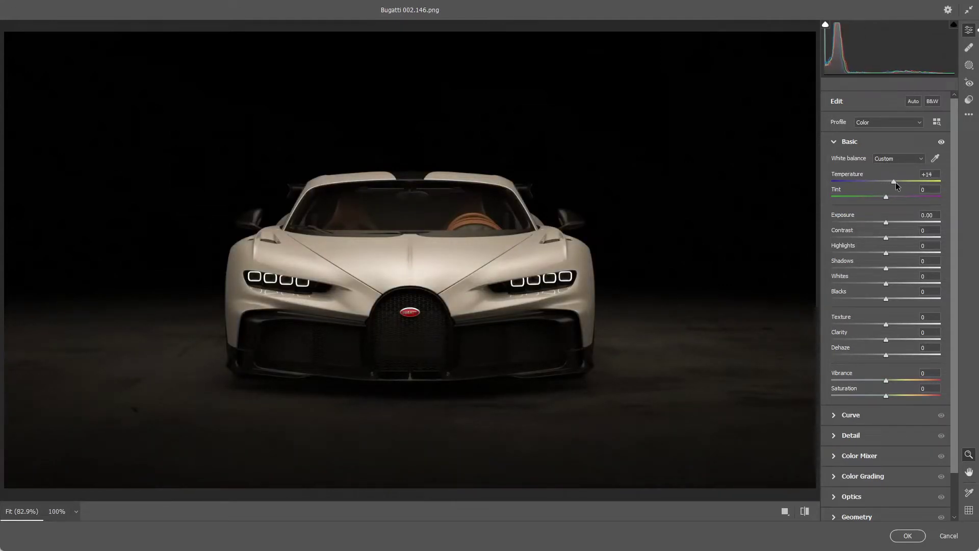
drag(894, 179, 884, 179)
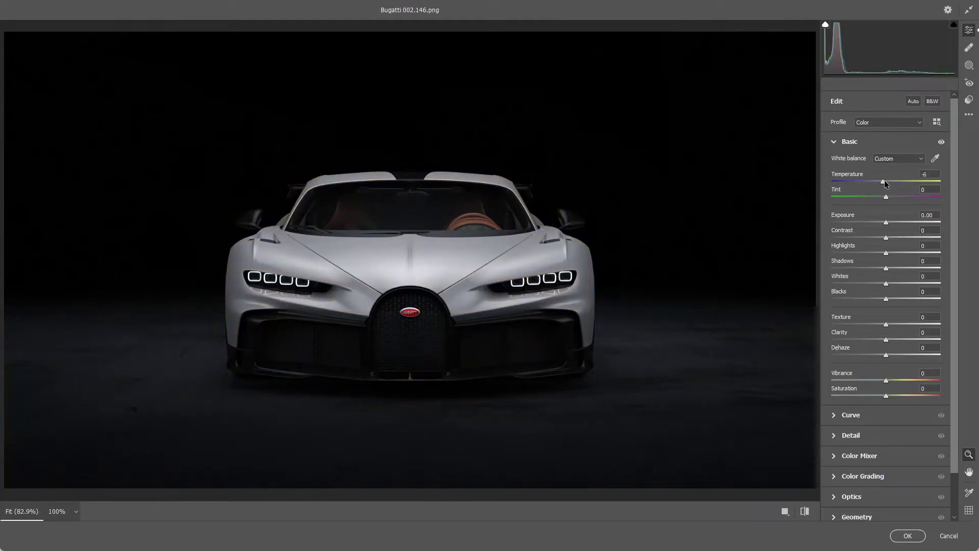
mouse_move(886, 223)
mouse_down()
mouse_move(896, 223)
mouse_move(888, 222)
mouse_up()
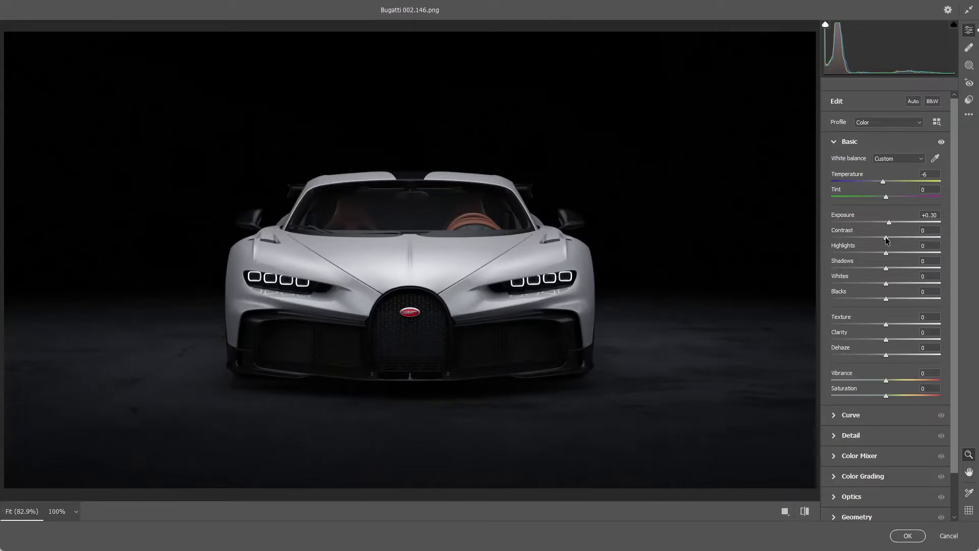
drag(886, 238, 972, 280)
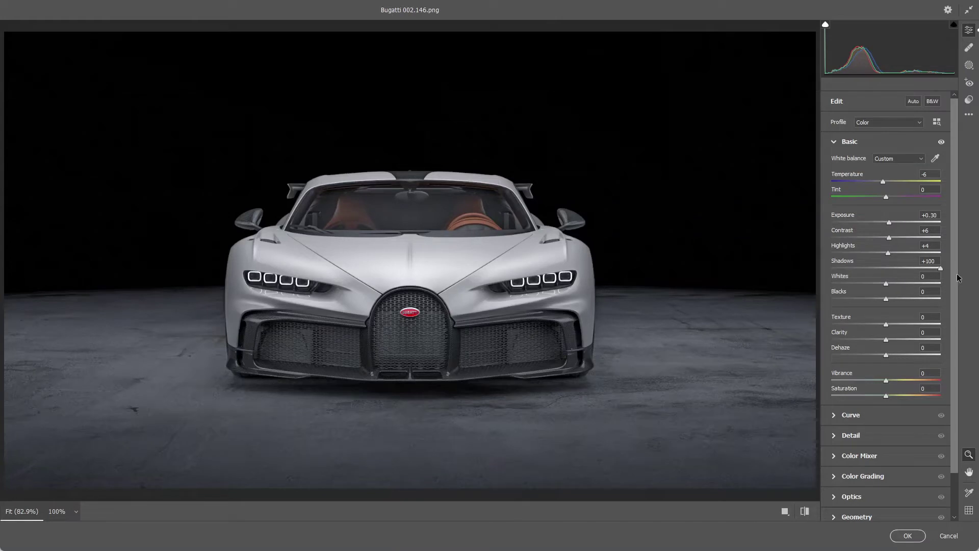
drag(958, 278, 897, 268)
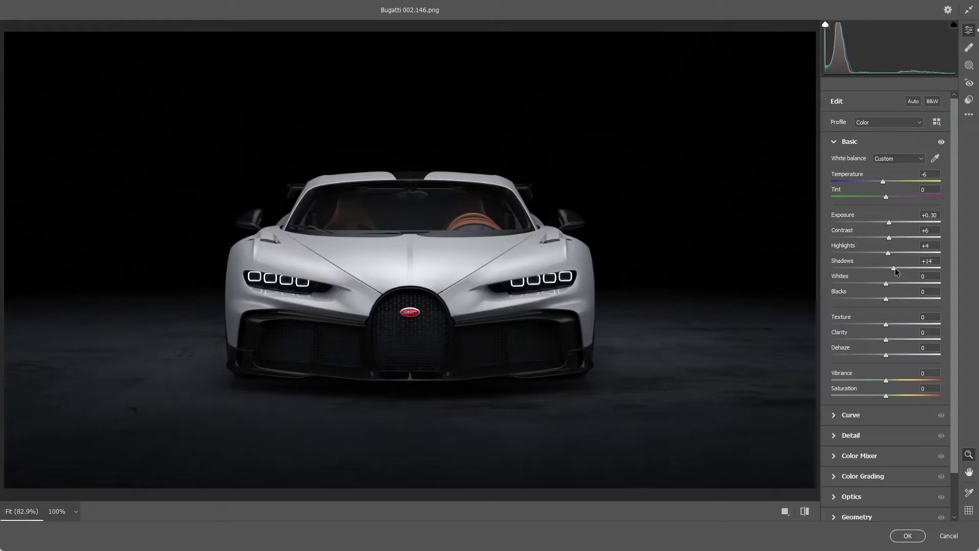
drag(888, 284, 888, 305)
Reset Whites to 0, lower Texture, set Clarity +9 and Dehaze +7, then apply the filter
double_click(888, 291)
mouse_move(886, 324)
mouse_down()
mouse_move(835, 332)
mouse_move(978, 335)
mouse_move(888, 335)
mouse_up()
drag(888, 338, 953, 345)
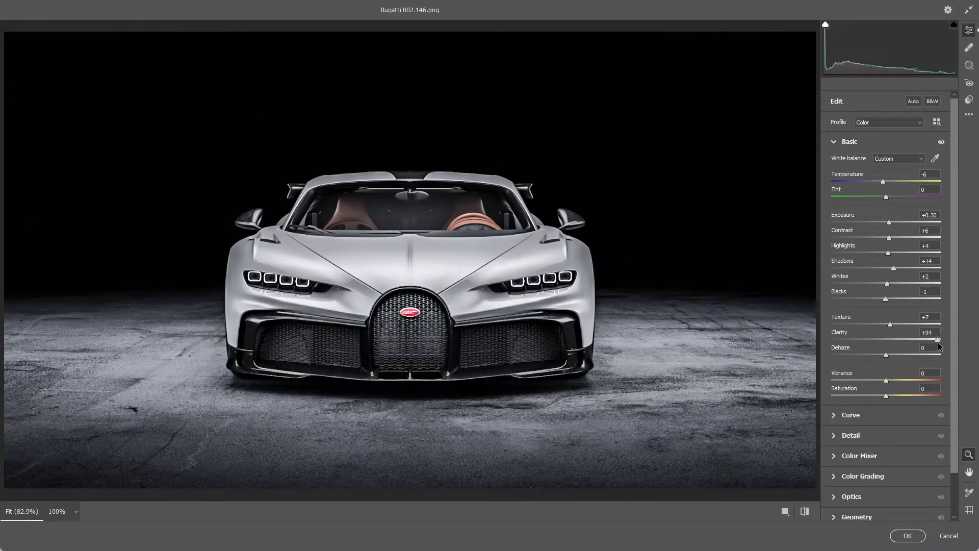
drag(938, 341, 892, 338)
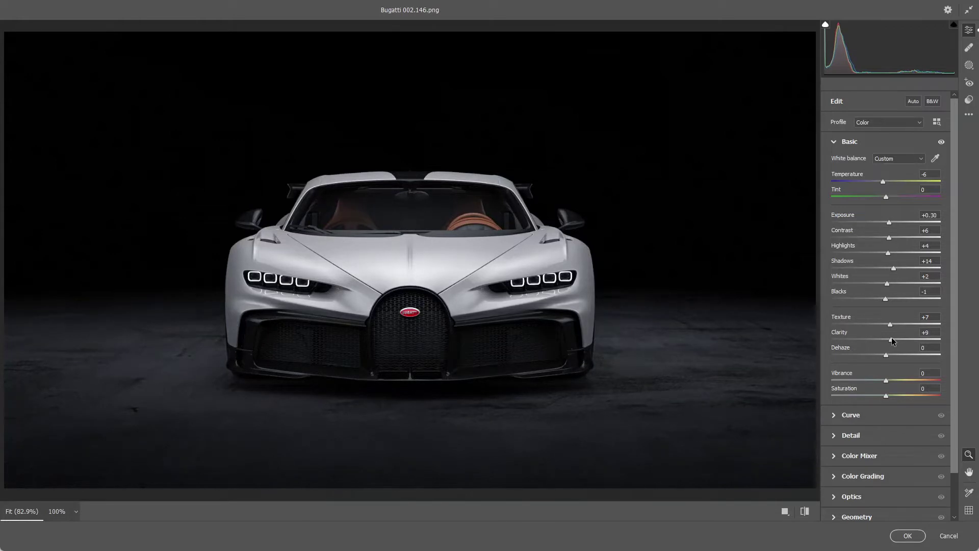
mouse_move(888, 357)
mouse_down()
mouse_move(823, 352)
mouse_move(952, 352)
mouse_move(857, 354)
mouse_move(891, 357)
mouse_up()
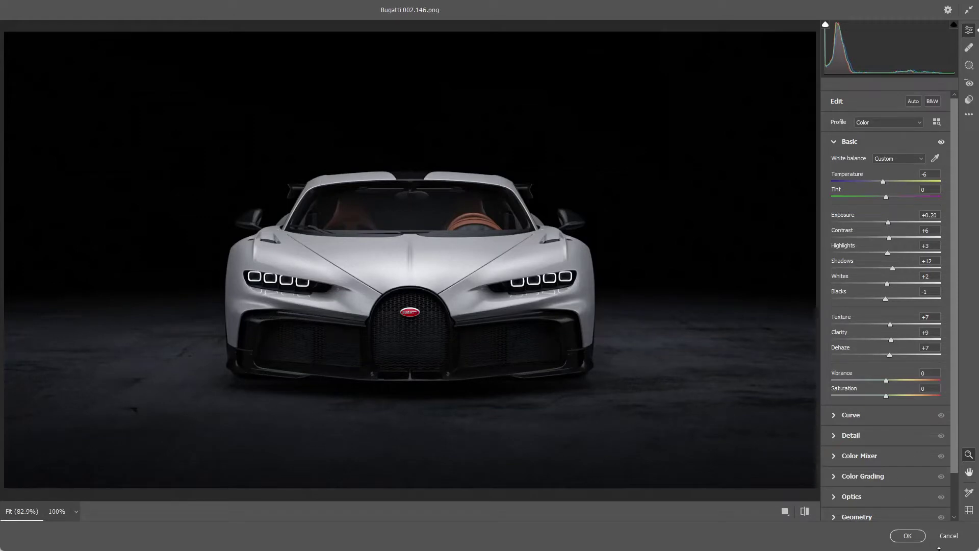
click(919, 542)
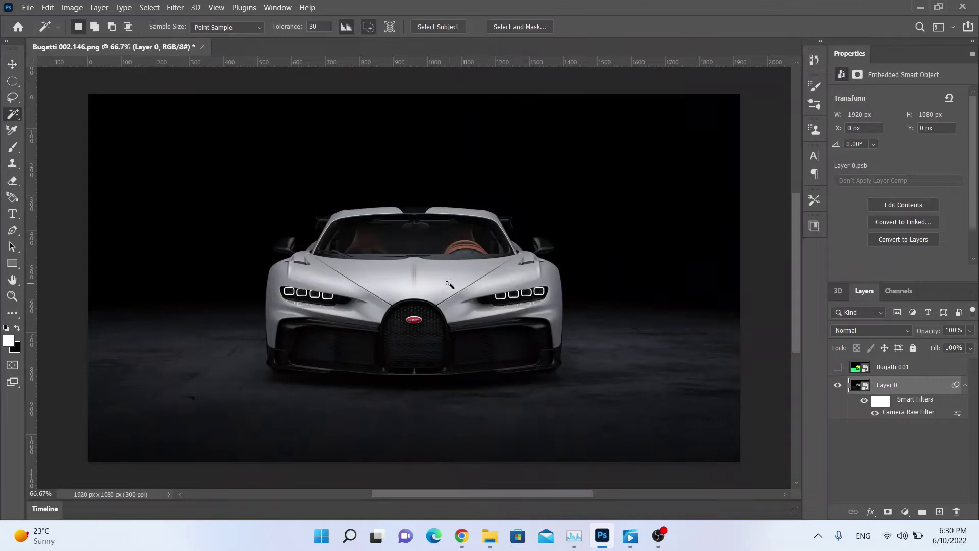
Select the car body on Bugatti 001 and add Curves with points near 42/32 and 174/182
click(888, 368)
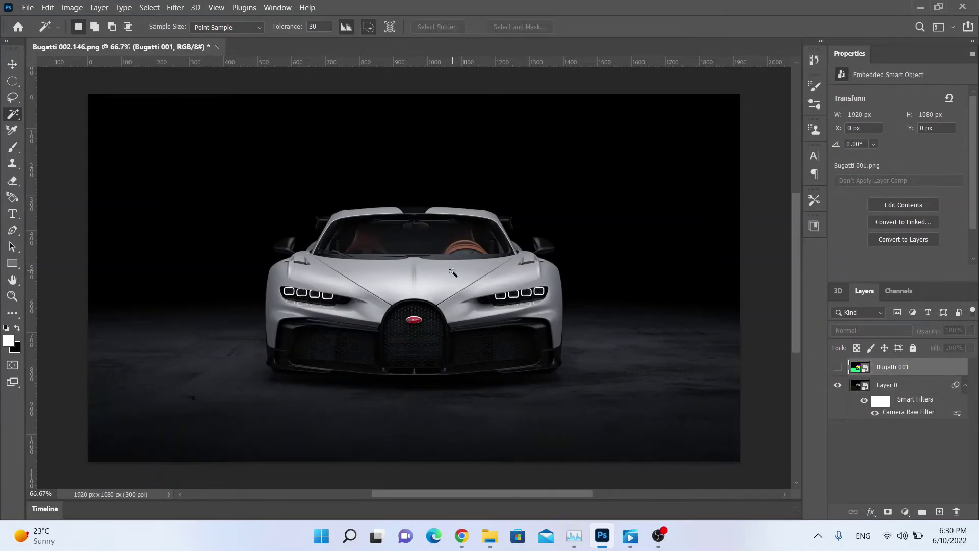
click(452, 272)
click(907, 512)
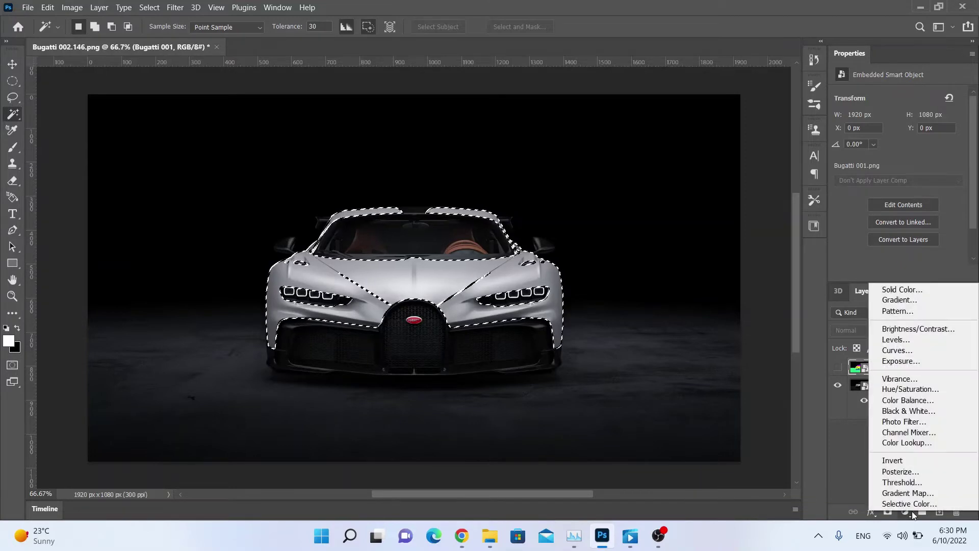
click(910, 351)
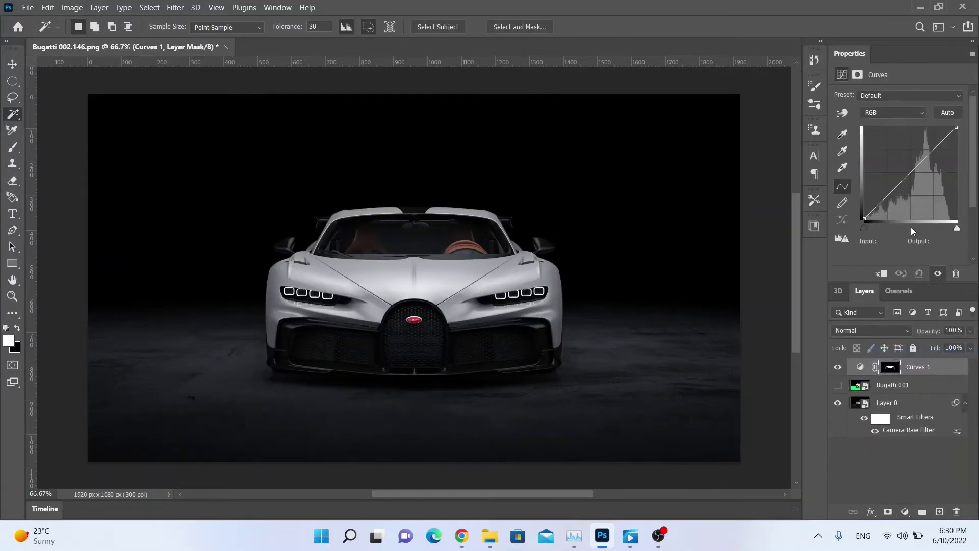
drag(900, 186, 880, 207)
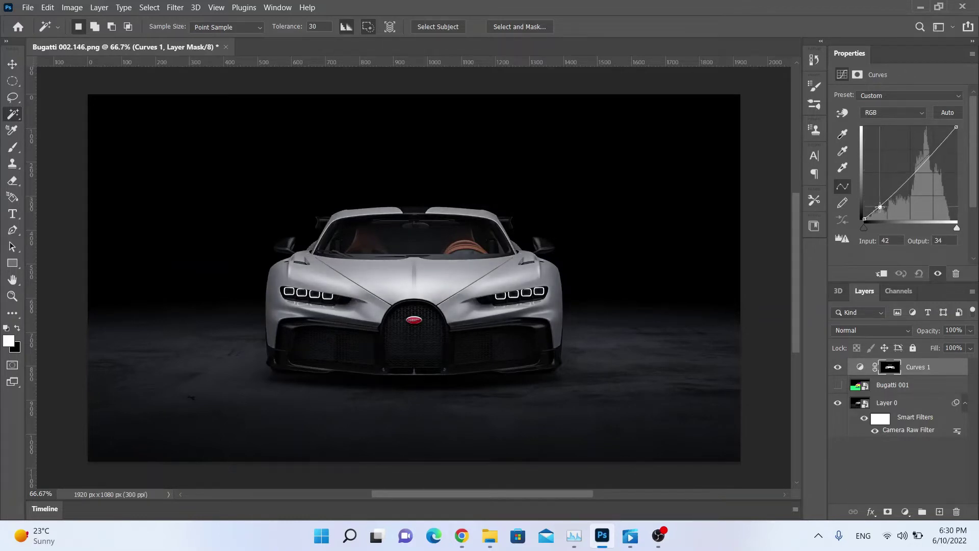
drag(880, 207, 880, 207)
drag(923, 161, 925, 153)
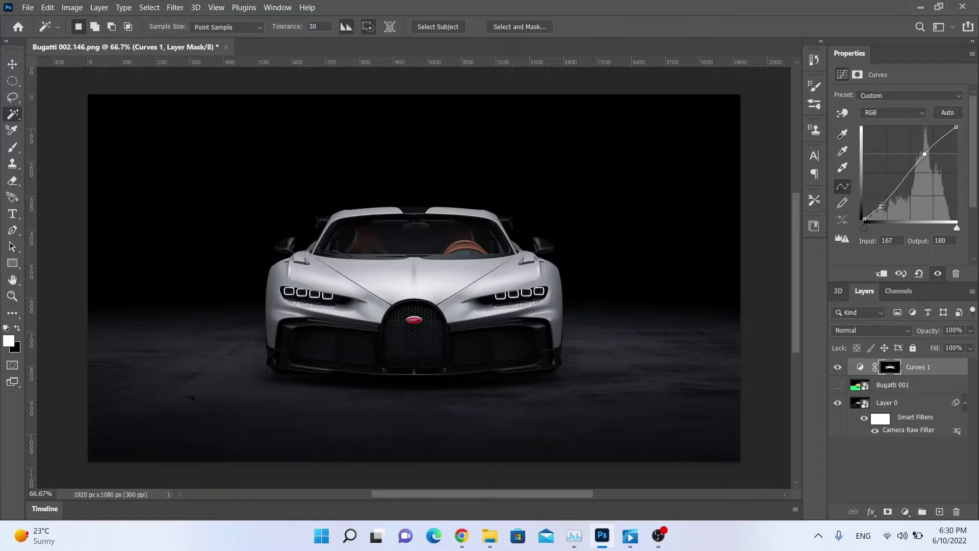
drag(881, 206, 880, 207)
drag(920, 155, 927, 152)
Toggle Curves 1 on and off to compare, then fine-tune its highlight point
click(838, 365)
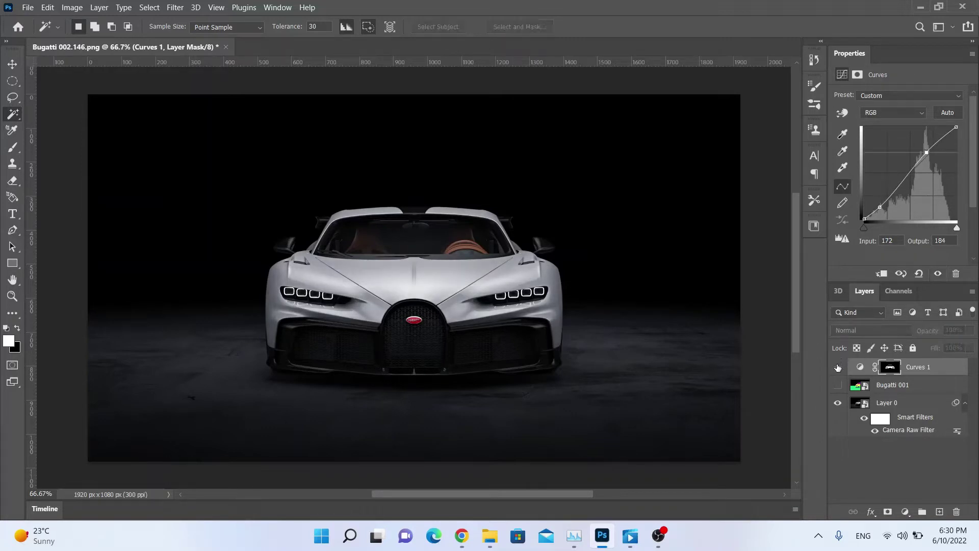
click(838, 366)
click(838, 367)
click(838, 367)
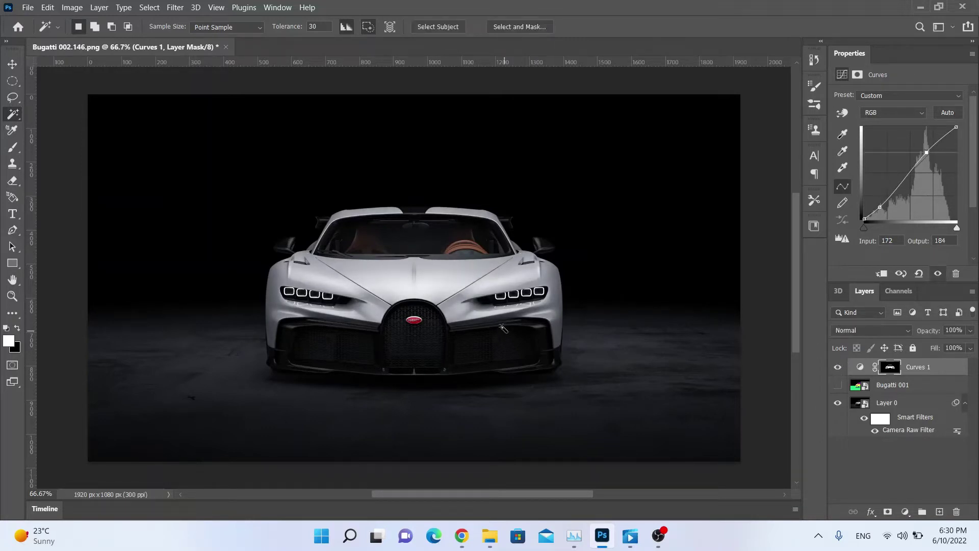
click(838, 367)
click(838, 368)
click(839, 367)
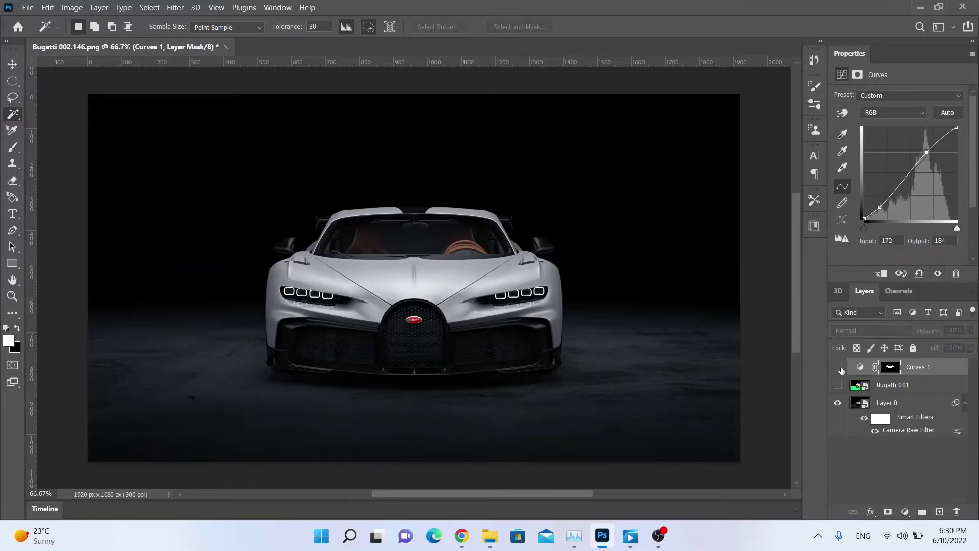
click(839, 368)
click(839, 368)
click(838, 367)
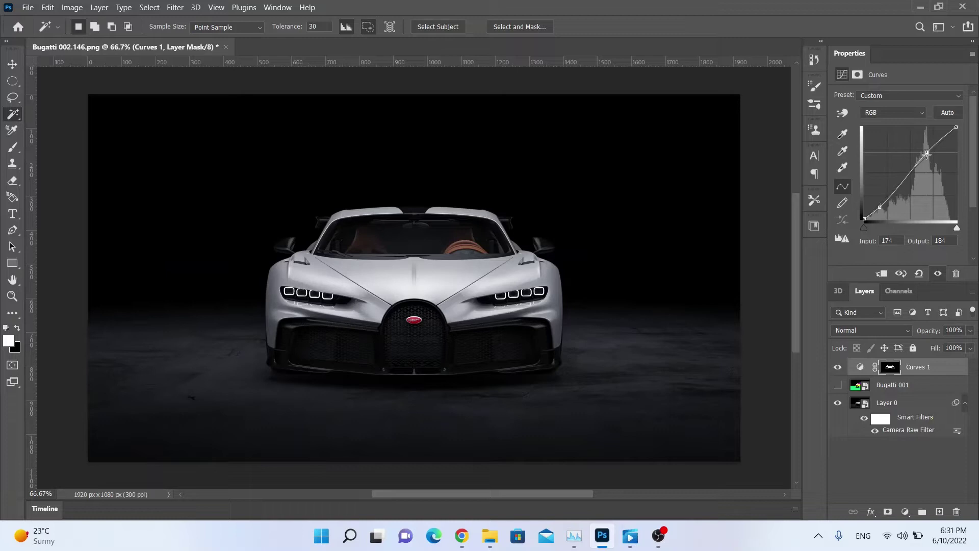
drag(925, 153, 926, 154)
Select the windshield glass on Bugatti 001, zooming the view to 100%
click(860, 367)
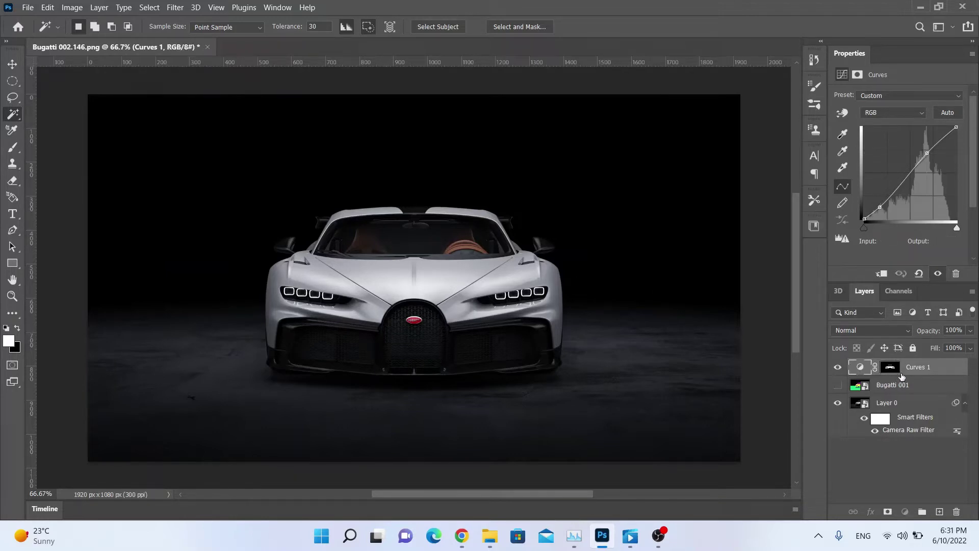
click(896, 373)
click(847, 377)
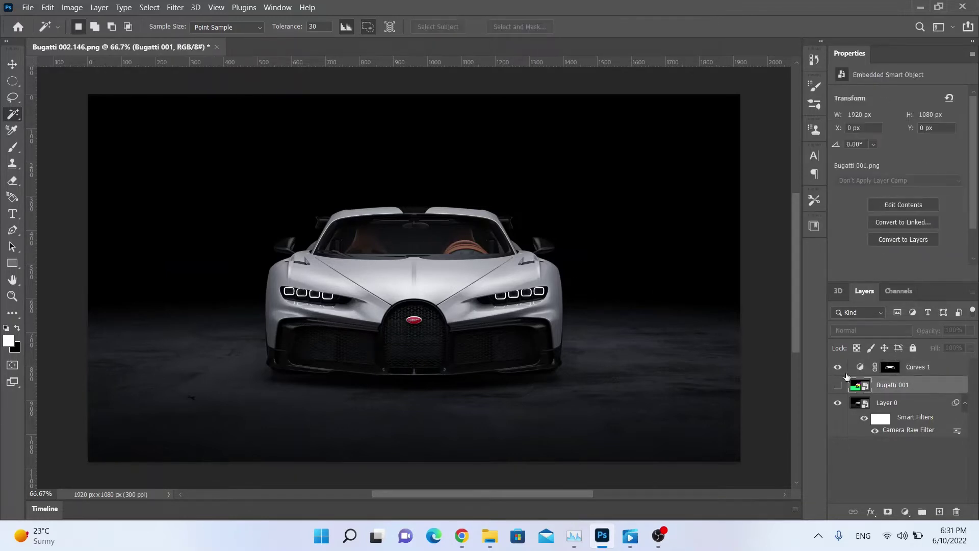
click(449, 248)
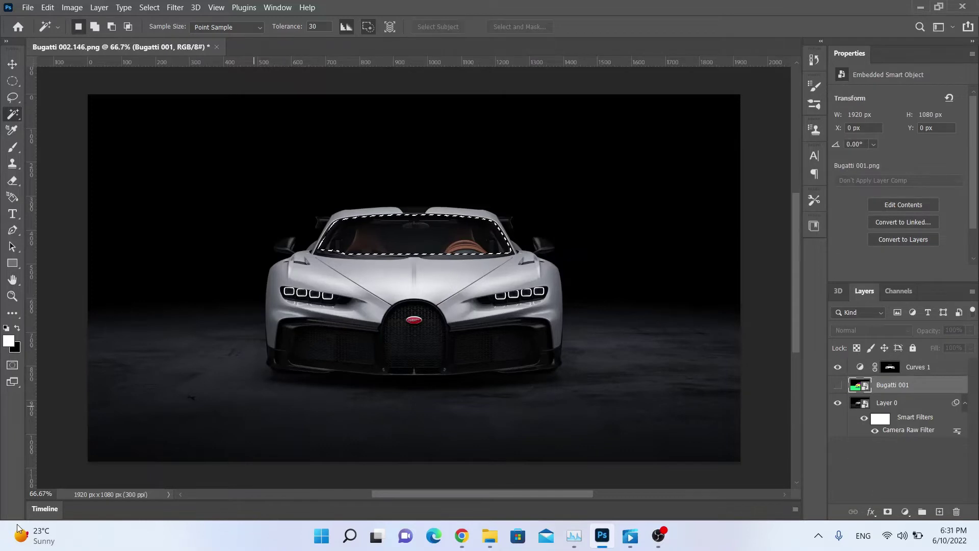
click(40, 493)
text(100)
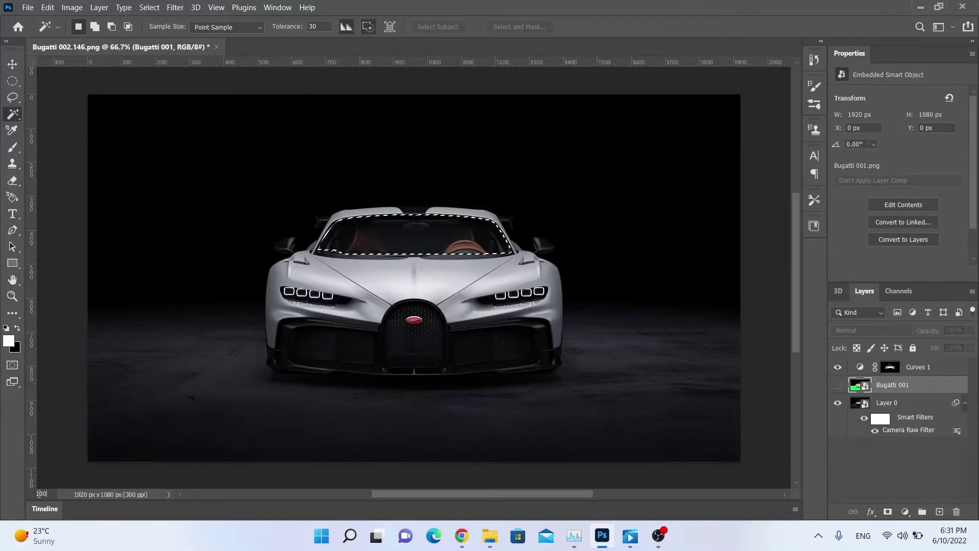
key(Return)
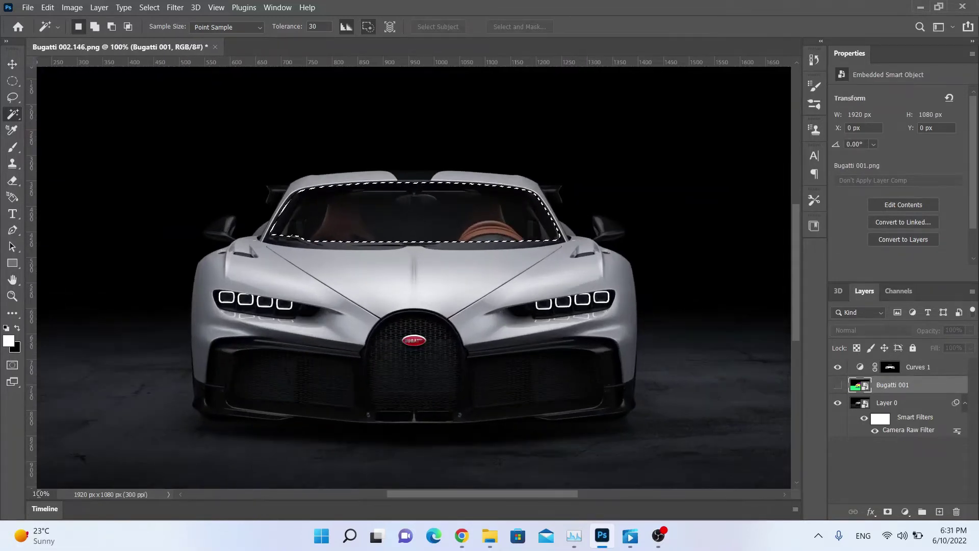
shift+click(286, 241)
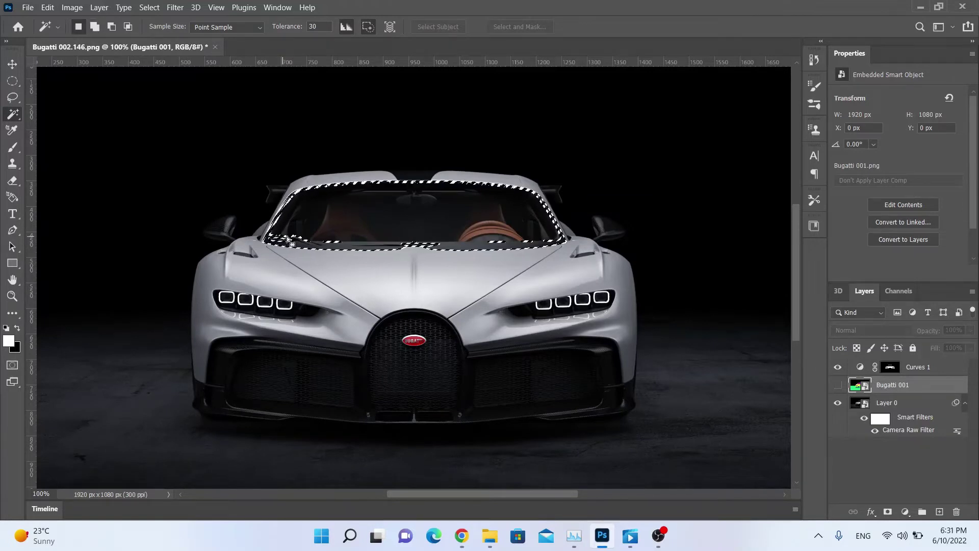
click(291, 222)
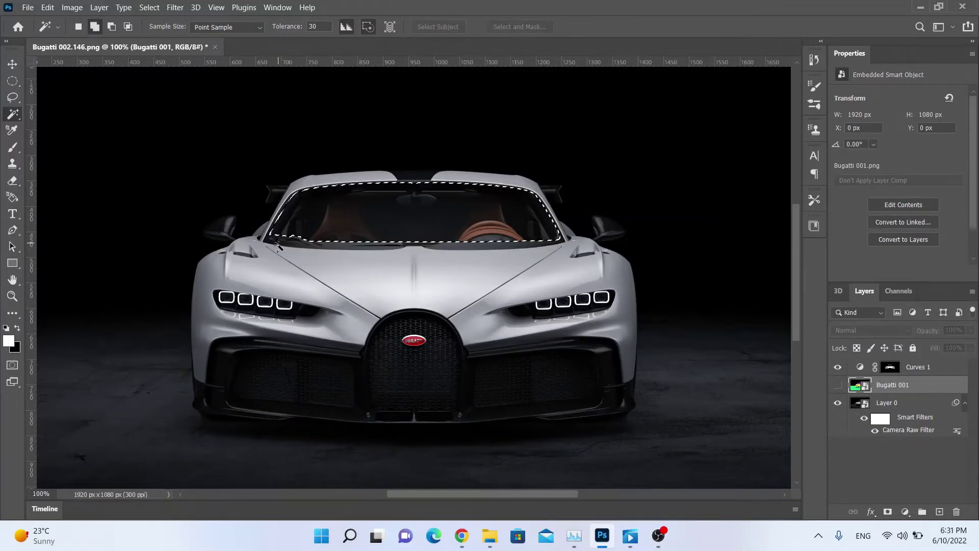
shift+click(284, 242)
Try a Levels adjustment on the windshield, then undo it
click(905, 511)
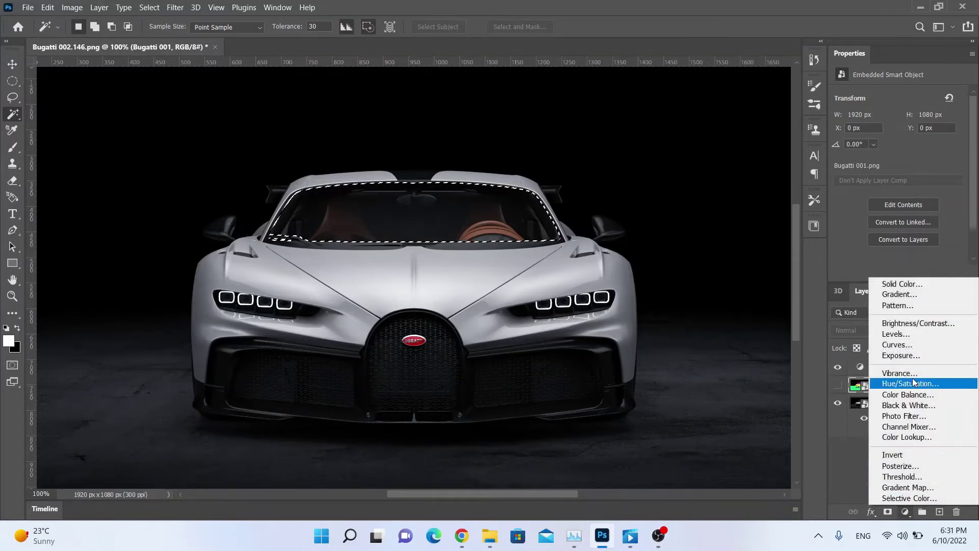
click(914, 339)
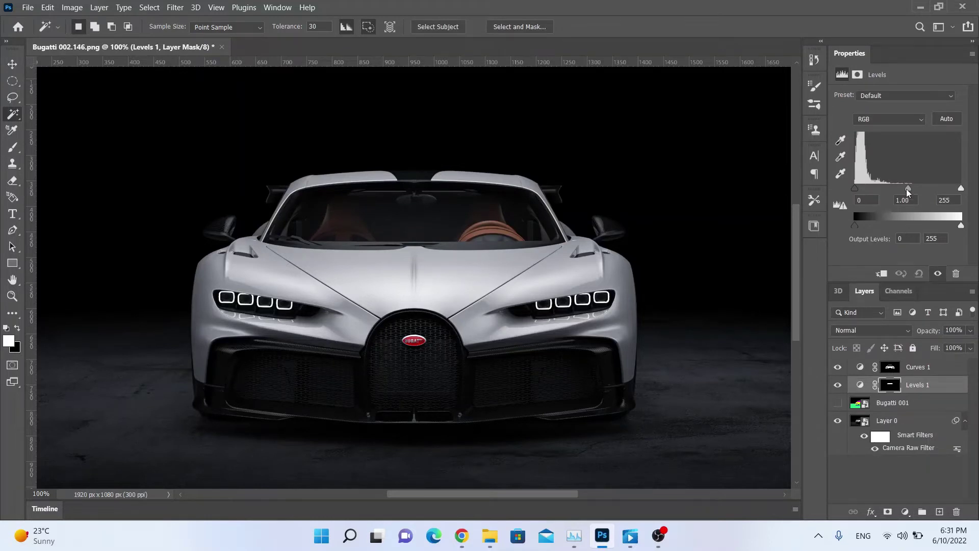
drag(908, 192, 961, 188)
key(ctrl+z)
key(ctrl+z)
key(ctrl+z)
key(ctrl+z)
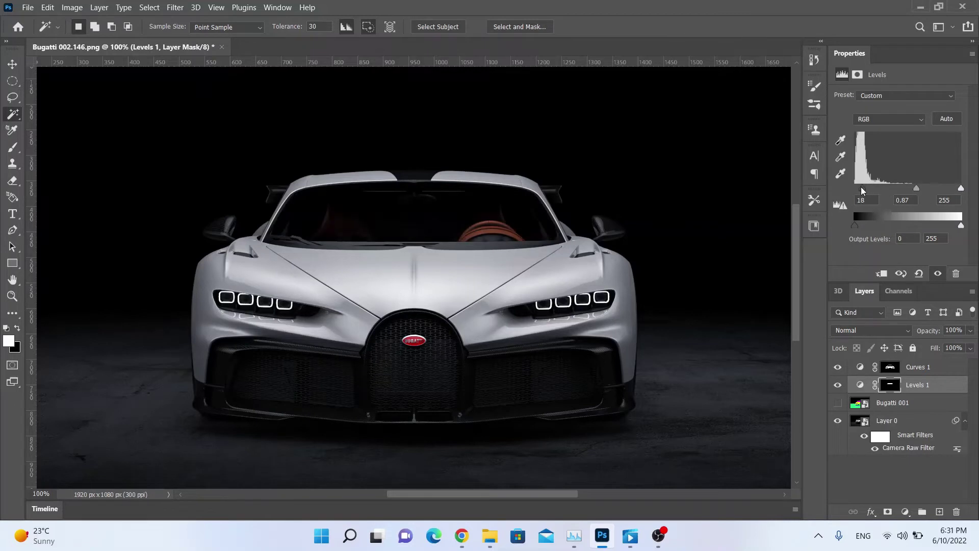
key(ctrl+z)
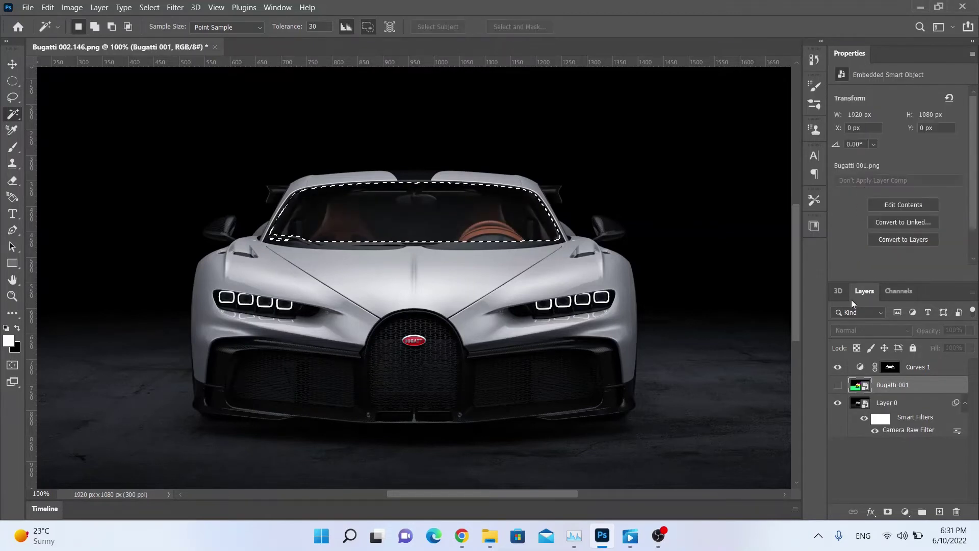
Add a Curves adjustment to the windshield with points 47→41 and 173→185
click(906, 511)
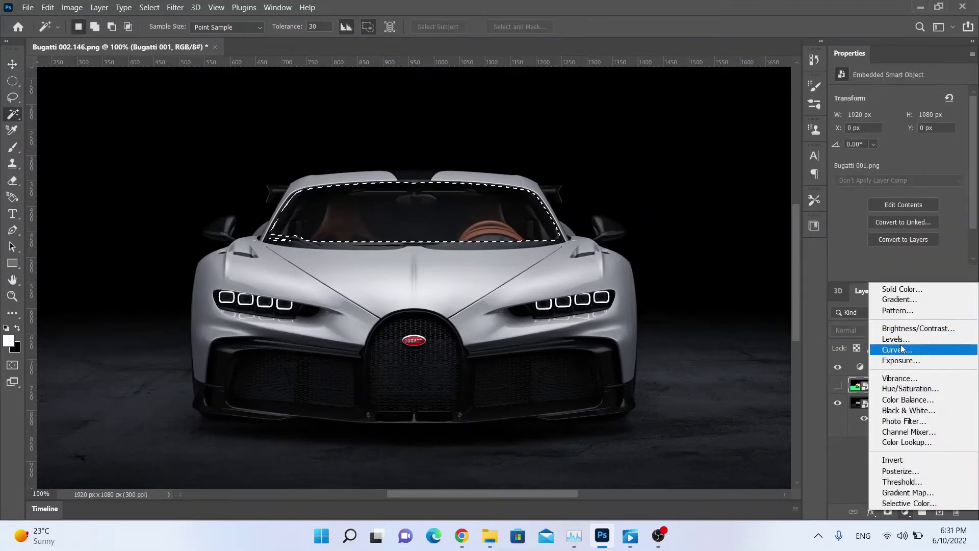
click(901, 344)
drag(898, 189, 881, 204)
mouse_move(926, 165)
mouse_down()
mouse_move(929, 143)
mouse_move(926, 152)
mouse_up()
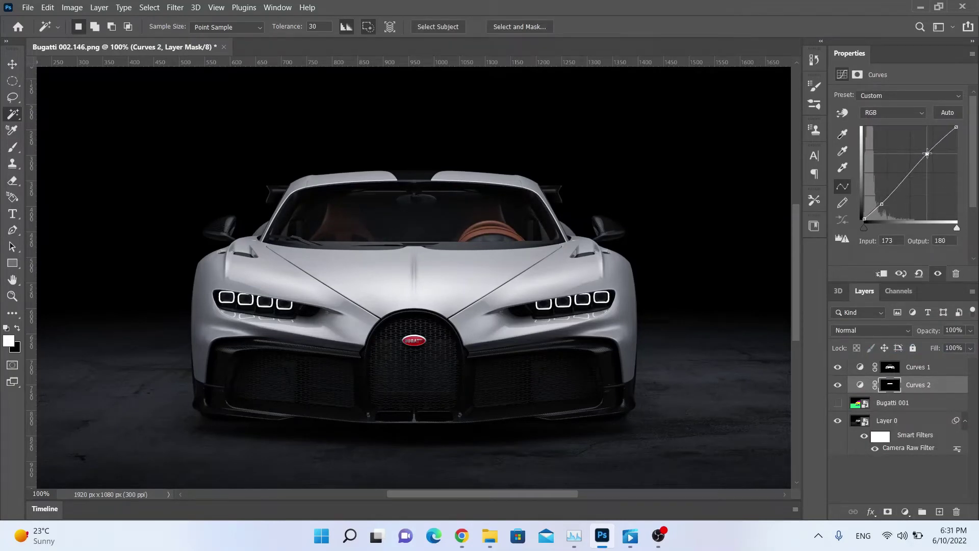
click(880, 205)
drag(927, 154, 927, 152)
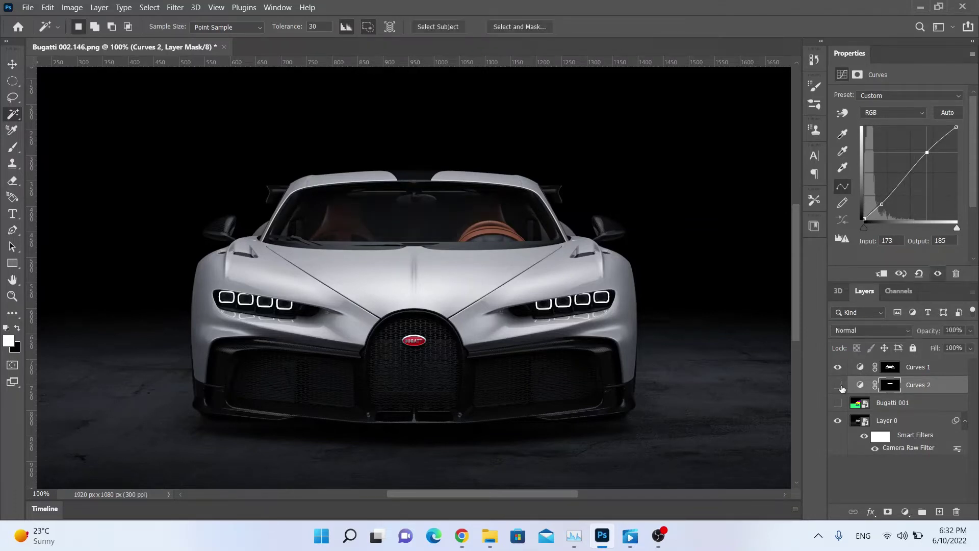
click(882, 204)
drag(882, 204, 881, 204)
Reselect the windshield and add Curves 3 with a darkened shadow point and lifted highlight point
click(885, 403)
click(375, 249)
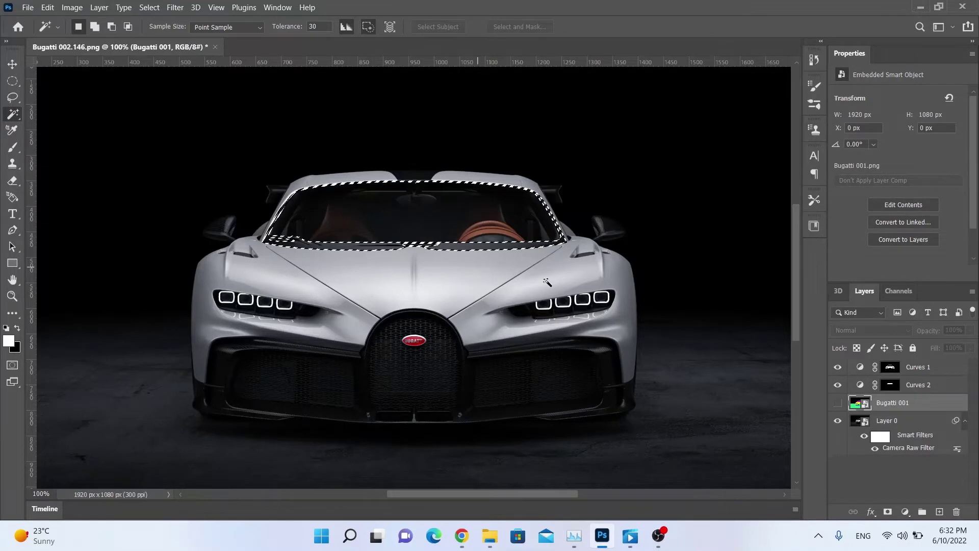
click(913, 511)
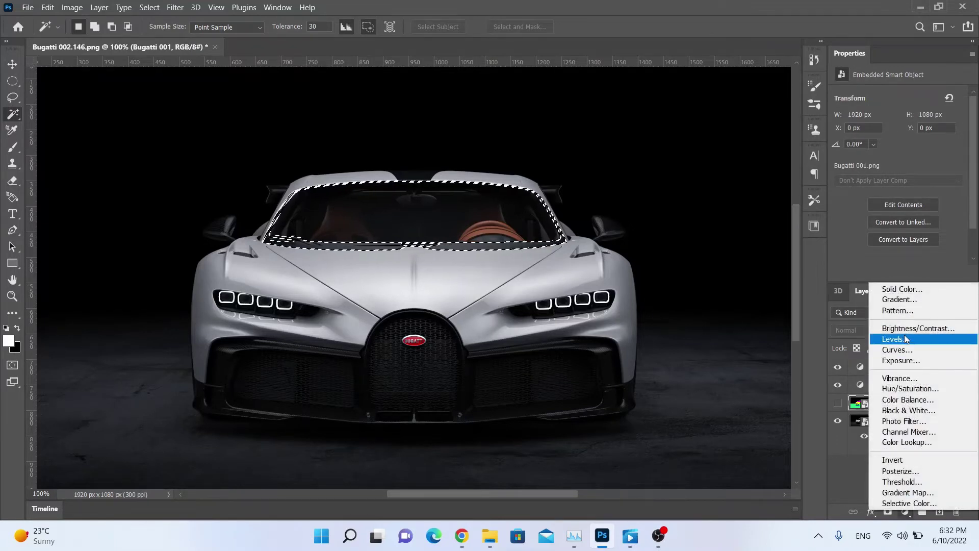
click(905, 350)
drag(901, 182, 888, 201)
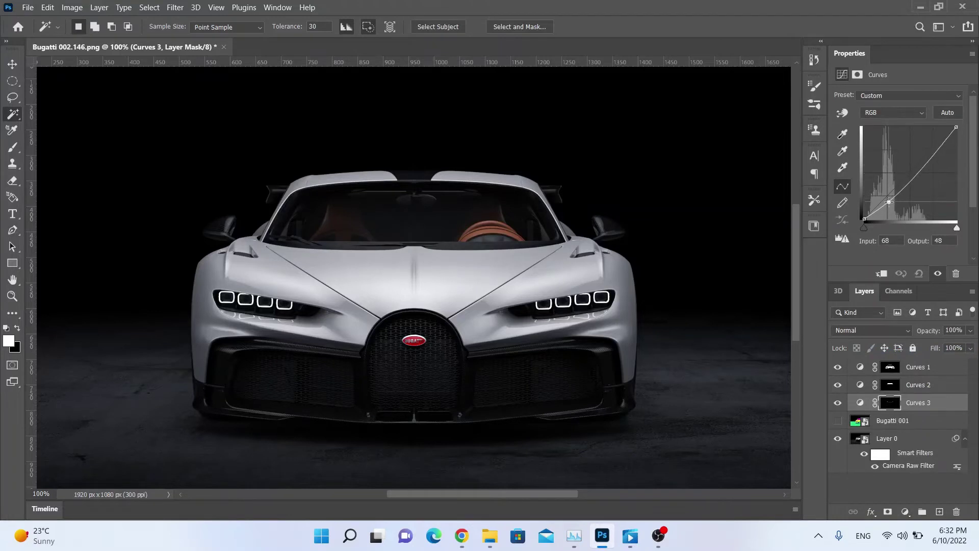
drag(924, 166, 924, 157)
Select both side mirrors and add Curves 4 set to 49→48 and 171→193
click(872, 424)
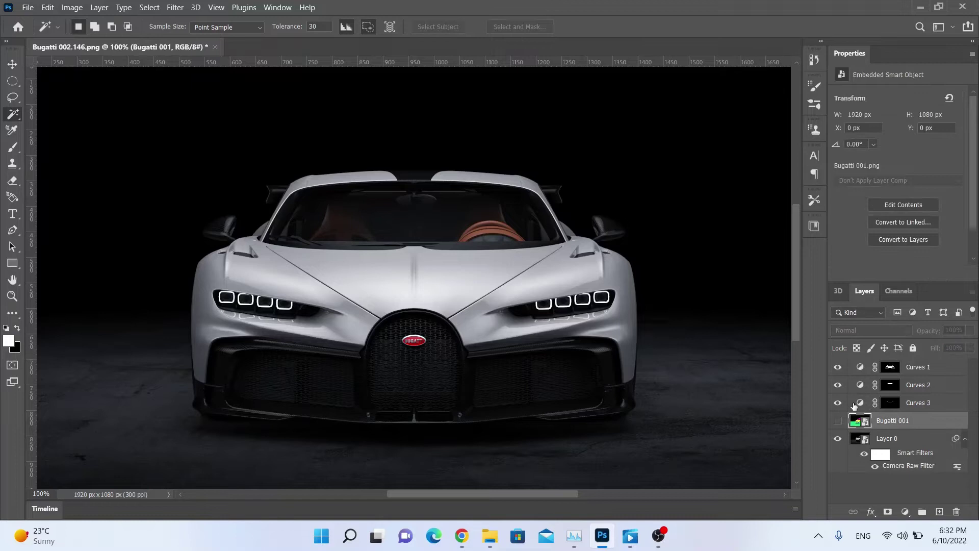
click(603, 228)
shift+click(229, 225)
click(905, 512)
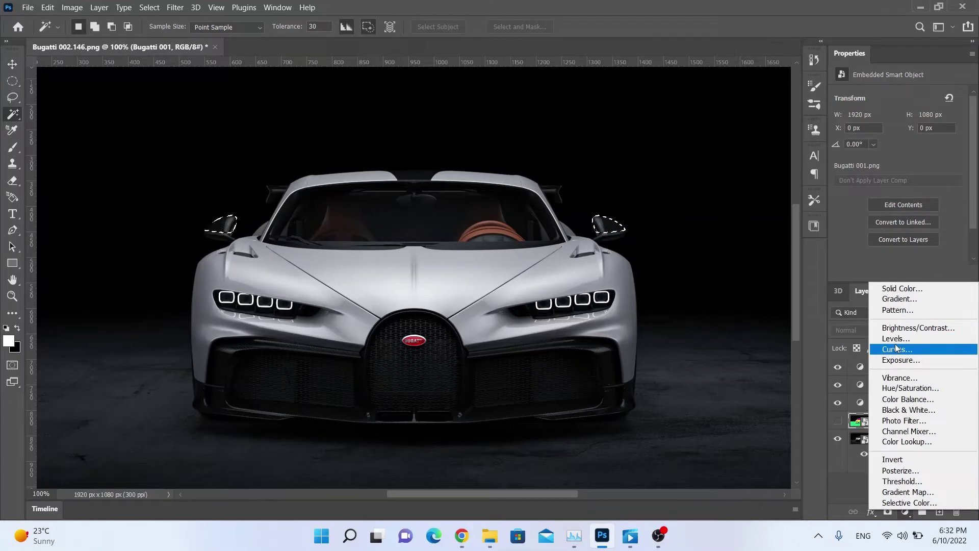
click(896, 349)
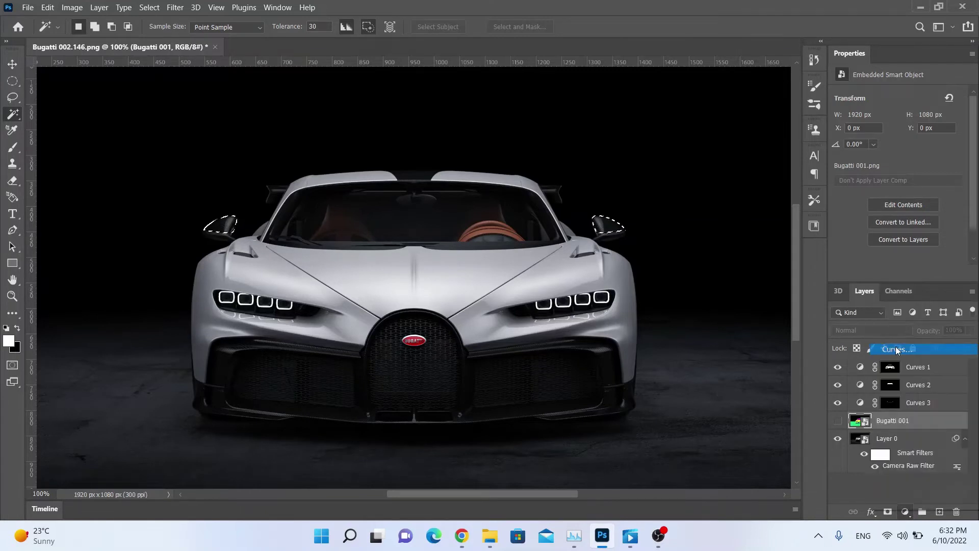
drag(900, 180, 883, 203)
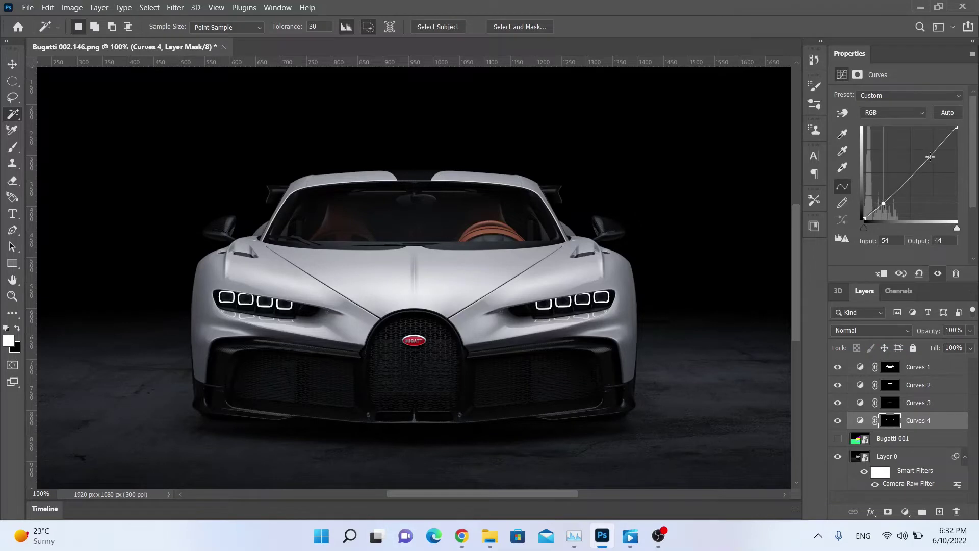
drag(930, 157, 927, 149)
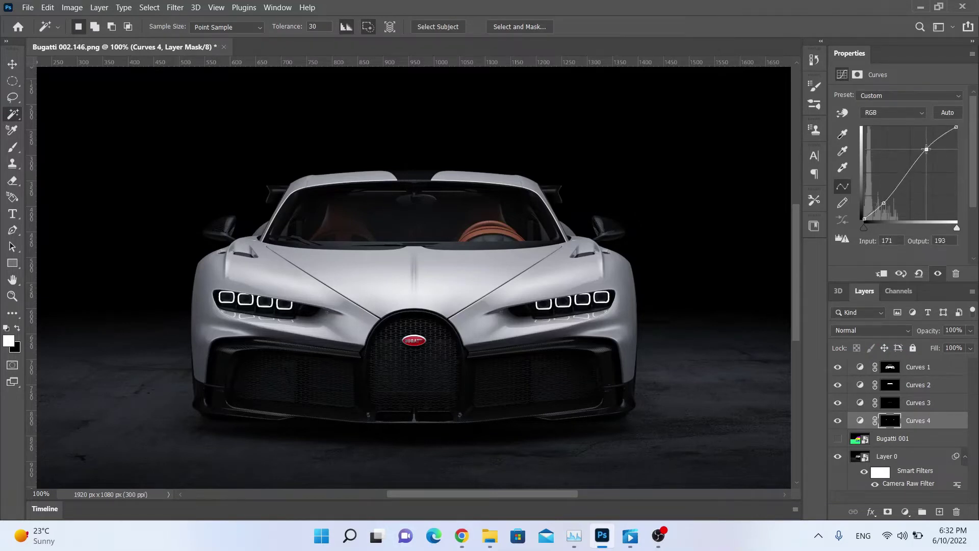
click(883, 203)
drag(883, 203, 881, 202)
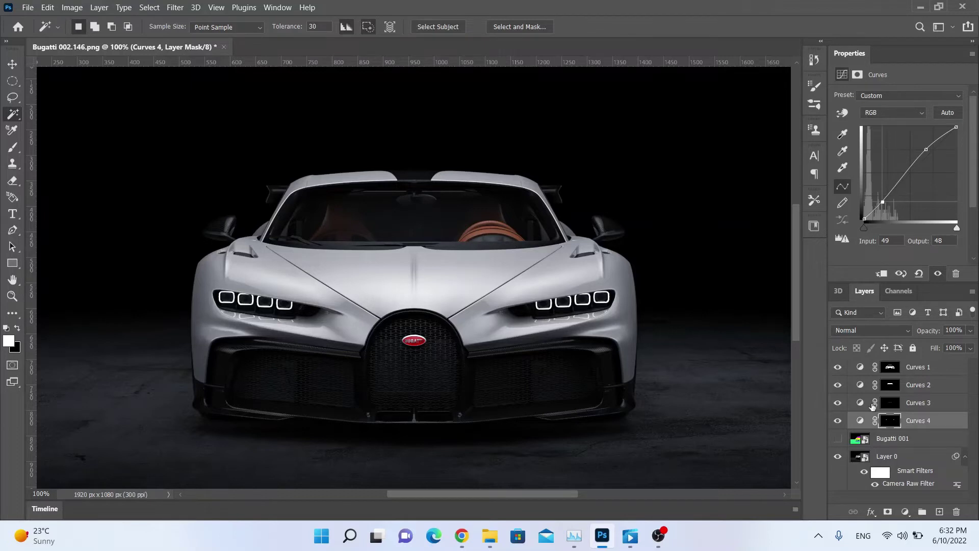
click(897, 445)
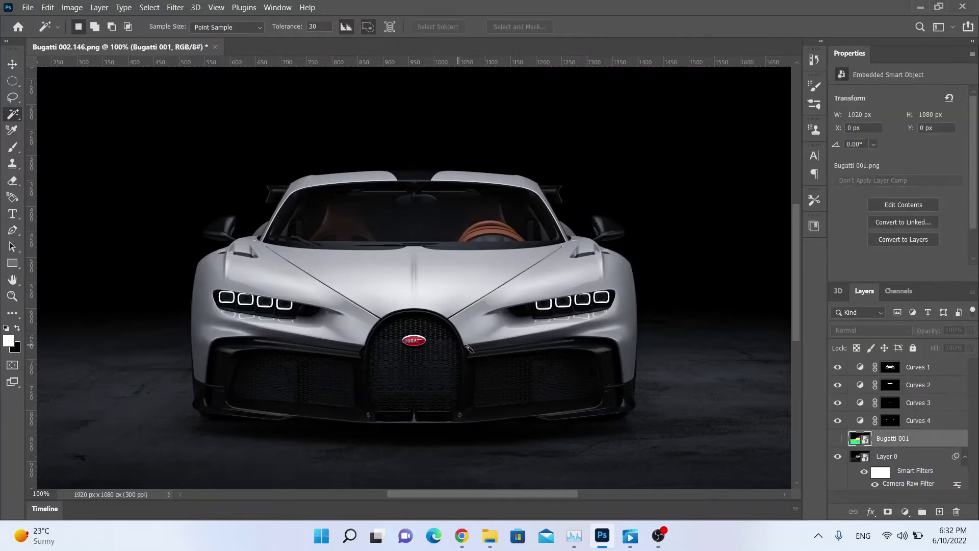
Select the lower grille and intakes and add Curves 5 curving 35→43 and 138→182
click(541, 347)
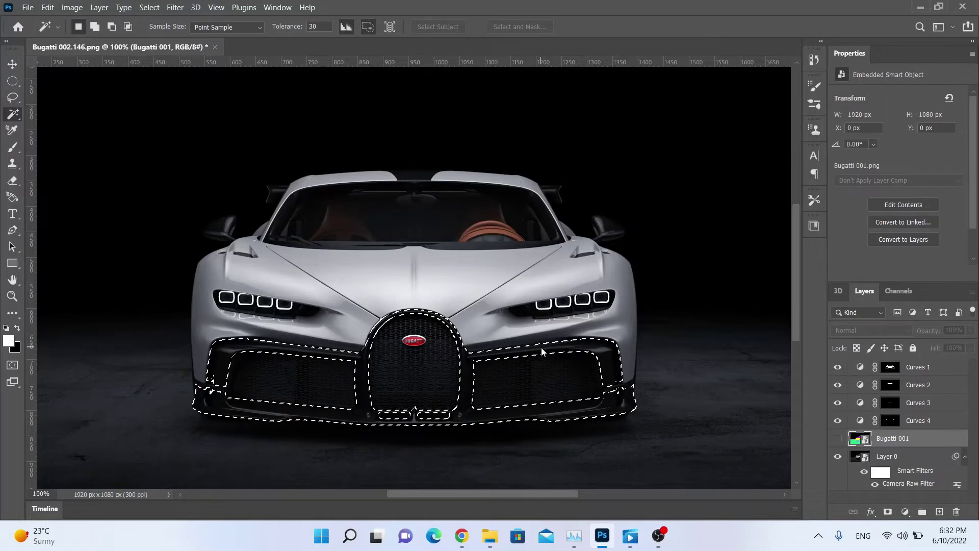
click(906, 511)
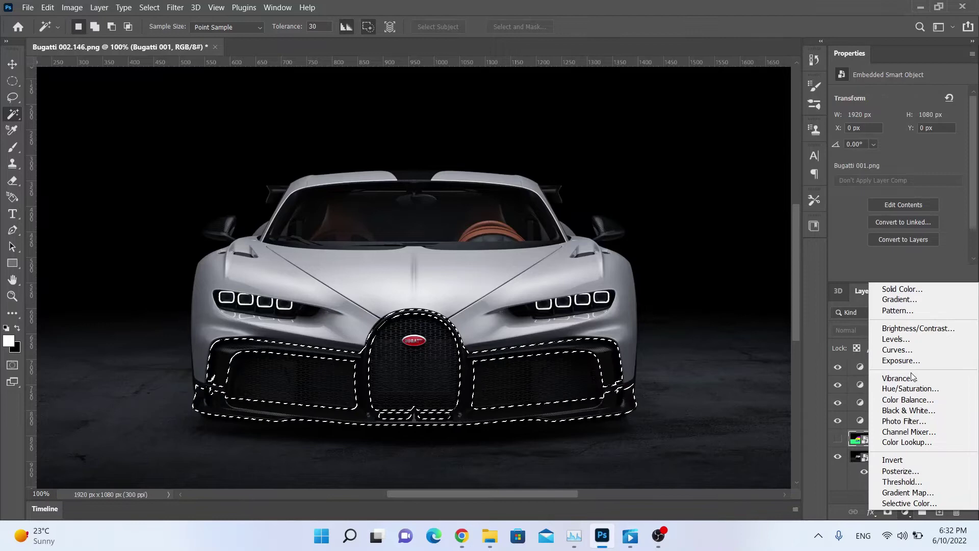
click(897, 350)
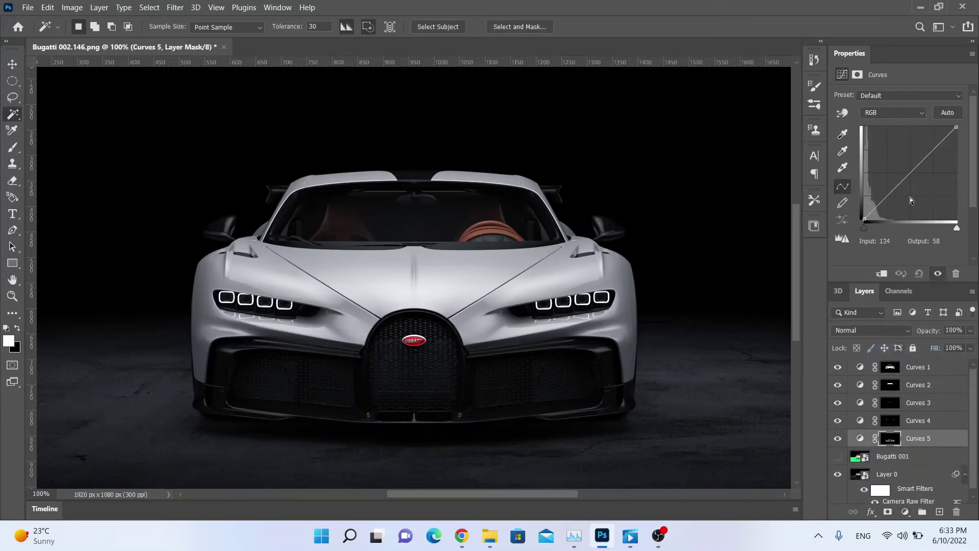
drag(901, 185, 891, 171)
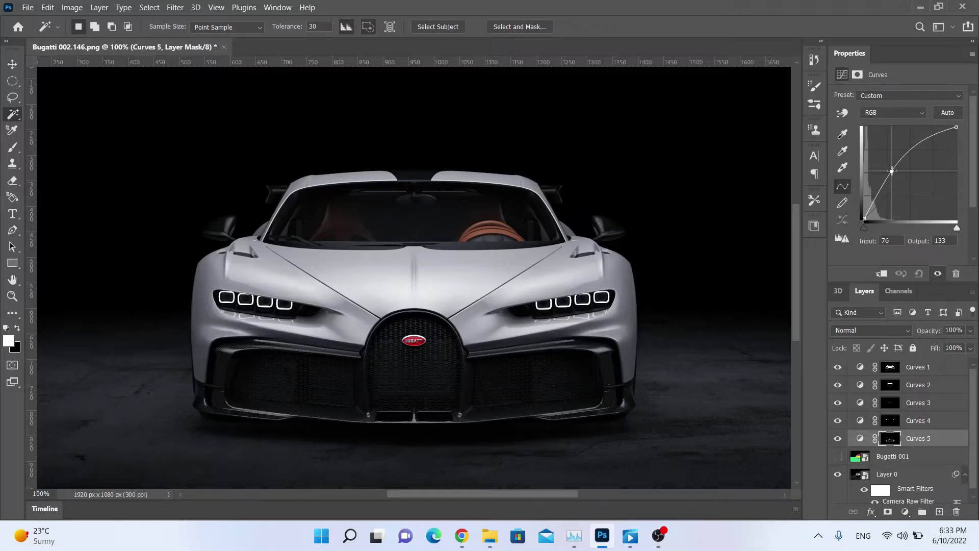
drag(891, 171, 878, 203)
drag(931, 151, 915, 153)
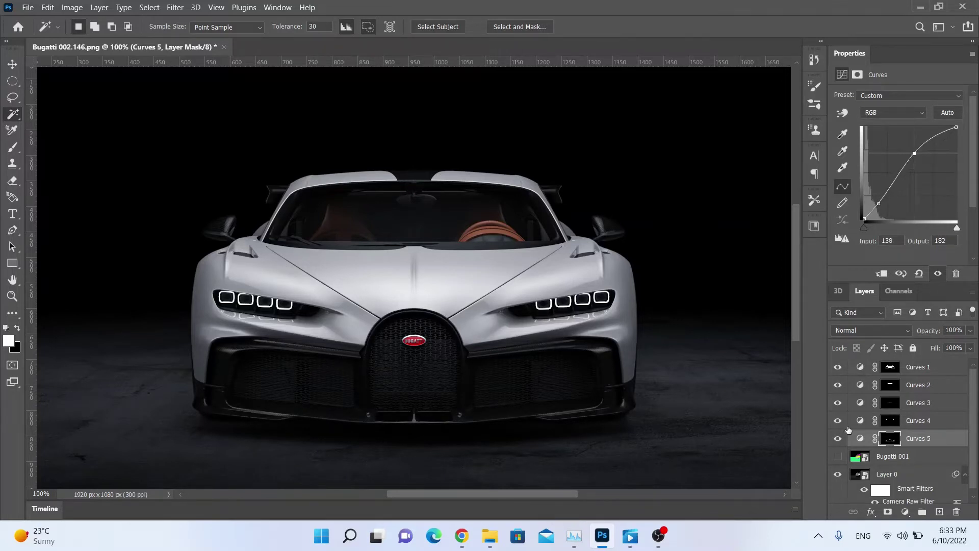
click(841, 437)
click(840, 438)
click(879, 205)
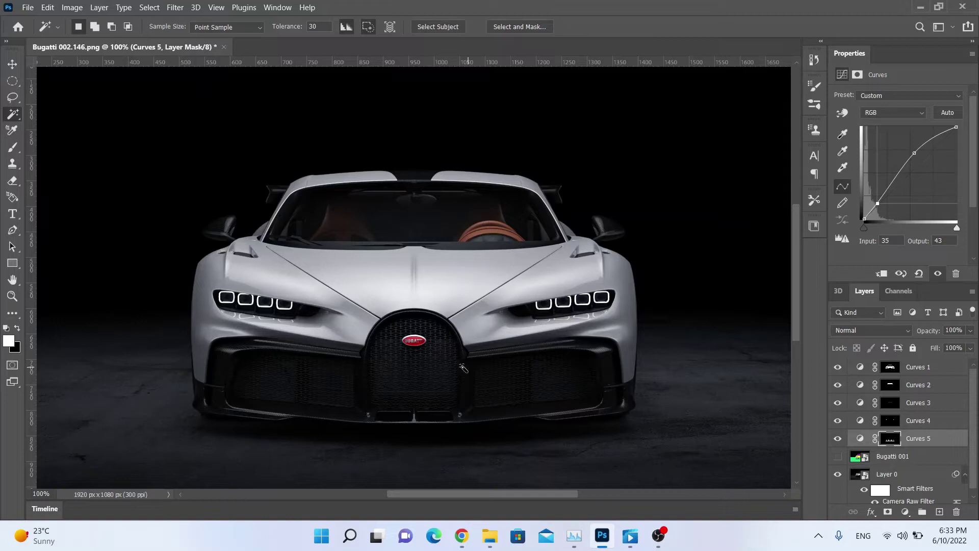
Select the three lower grille openings and add a new Soft Light layer
click(900, 456)
click(554, 389)
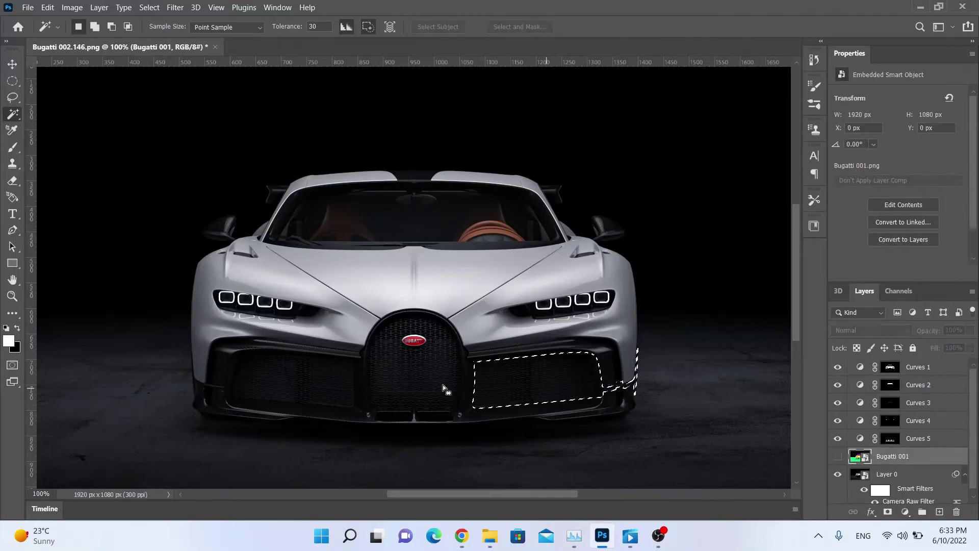
shift+click(443, 385)
shift+click(309, 395)
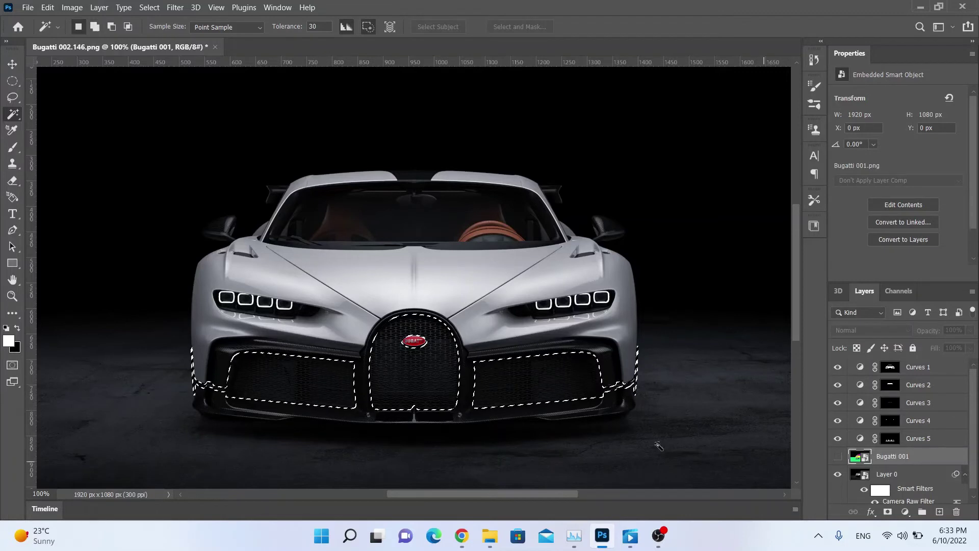
click(939, 512)
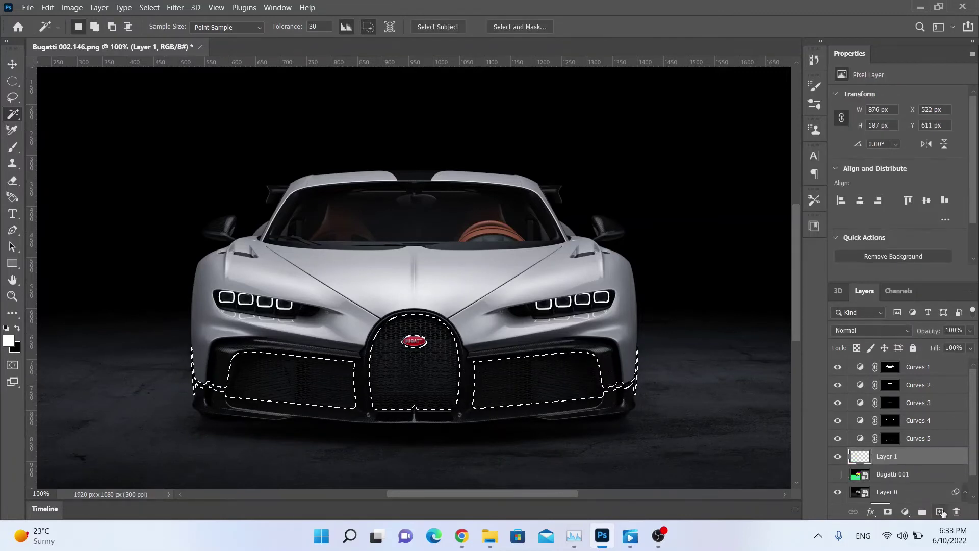
click(873, 330)
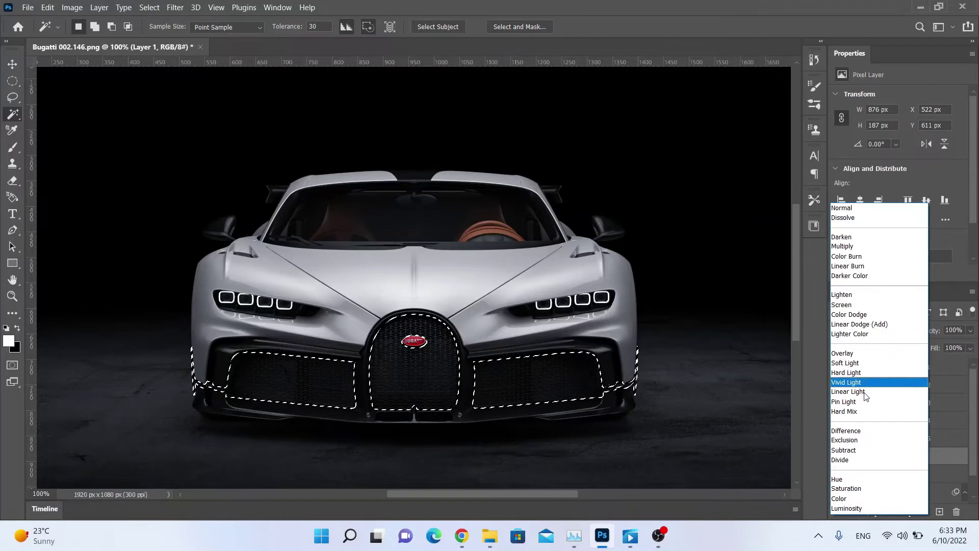
click(864, 364)
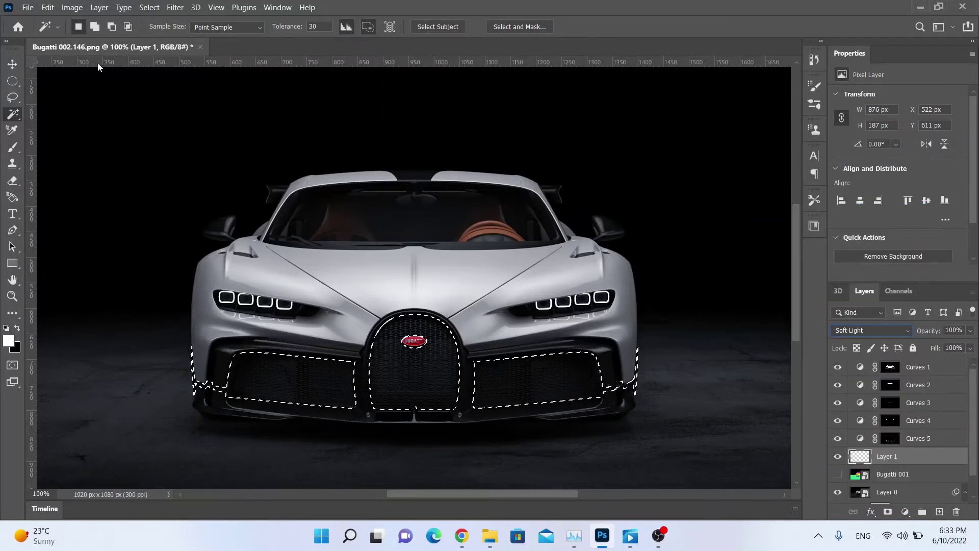
Set up a soft round 248 px brush at 25% opacity with white as the foreground colour
click(14, 148)
click(92, 26)
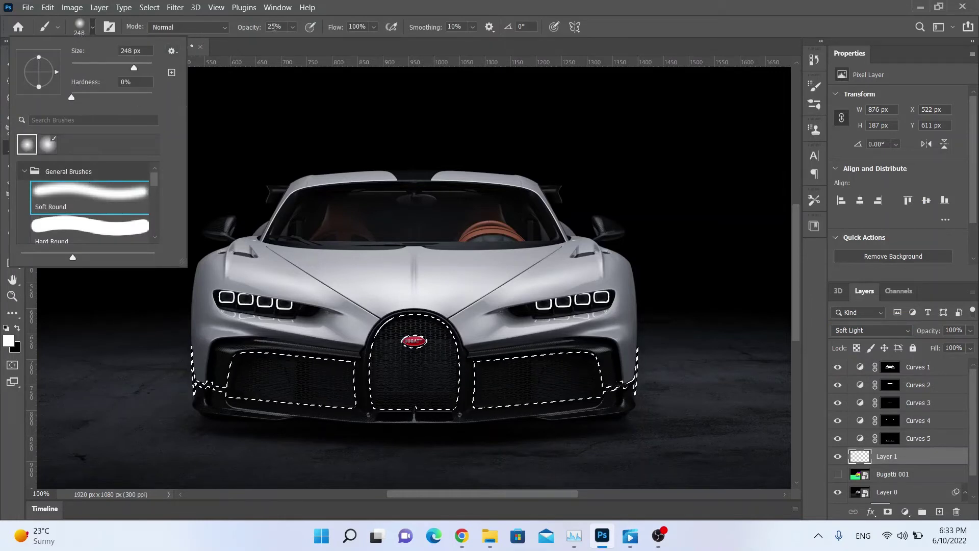
click(273, 34)
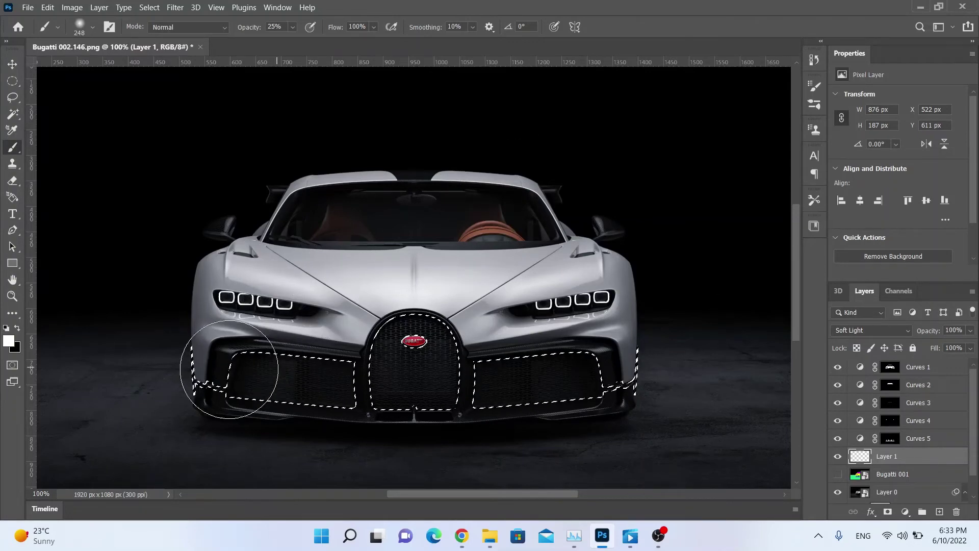
click(9, 341)
click(611, 101)
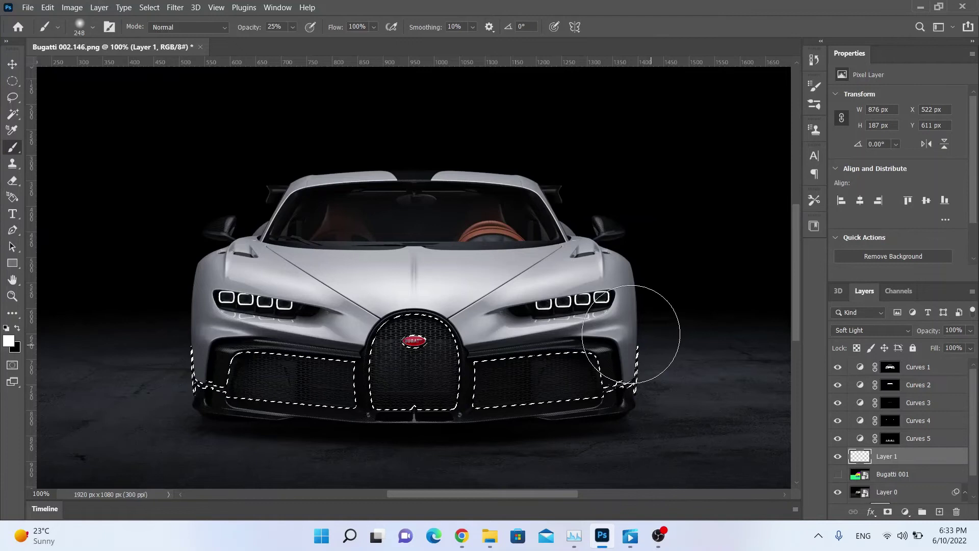
click(17, 329)
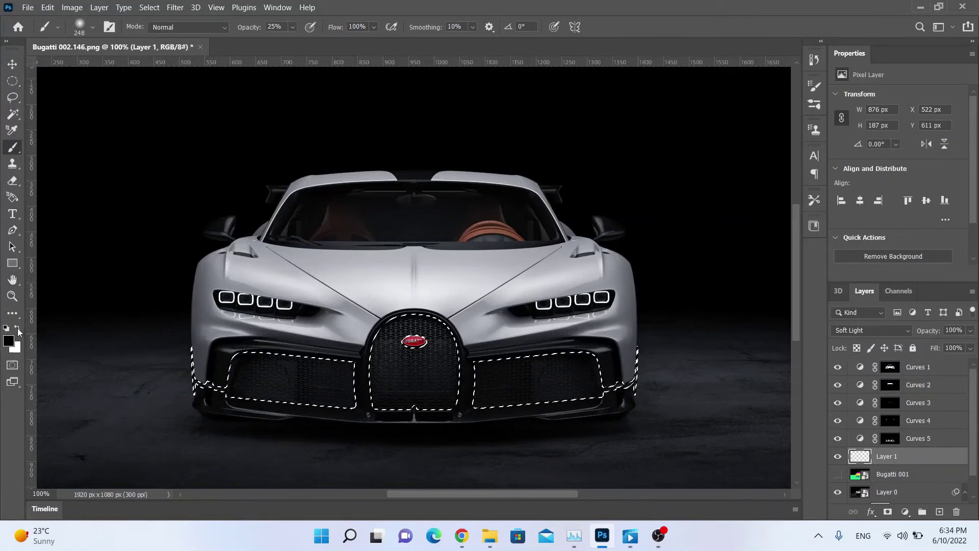
click(8, 340)
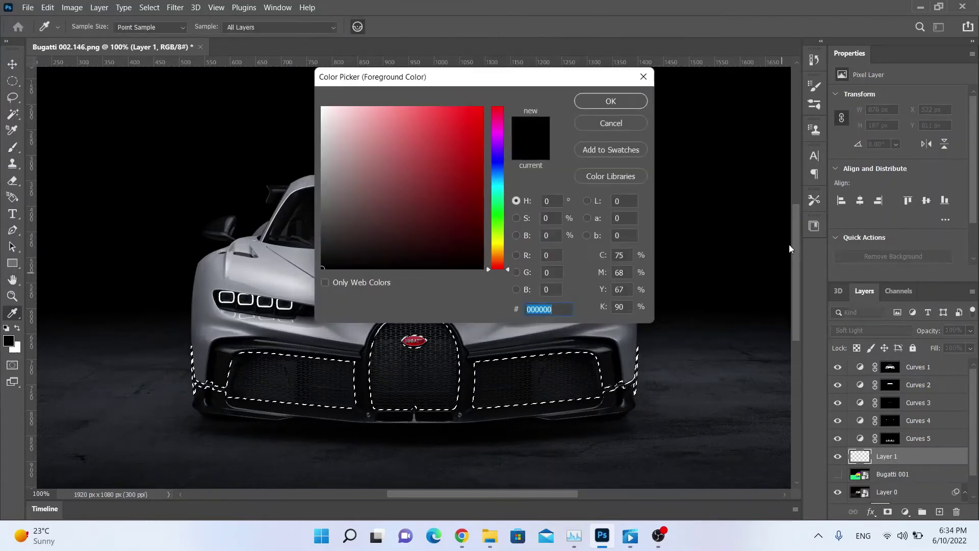
click(611, 101)
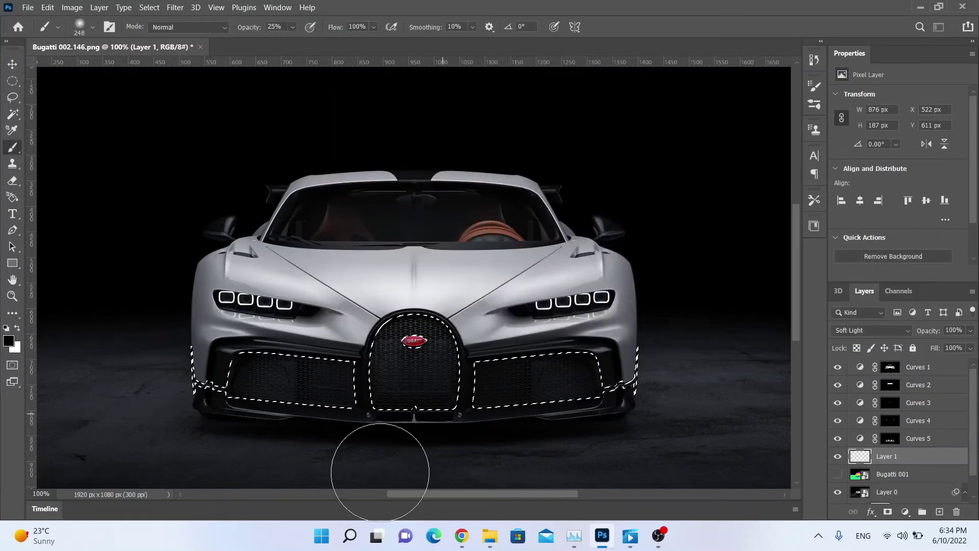
click(18, 327)
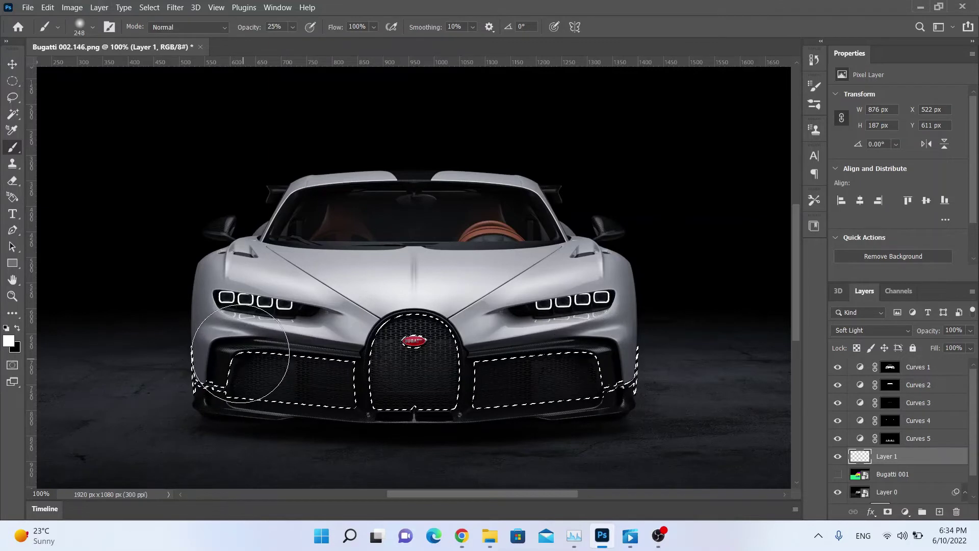
key(ctrl+d)
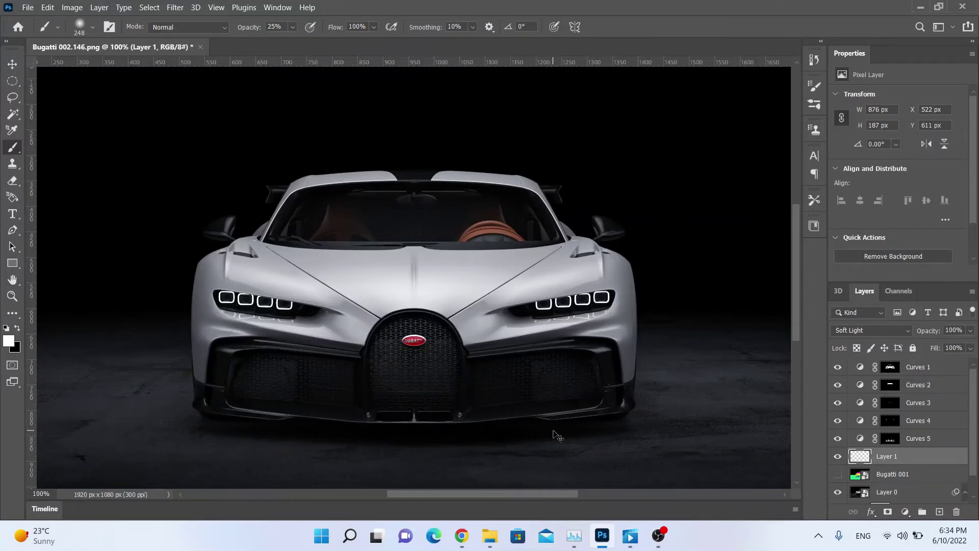
key(ctrl+shift+d)
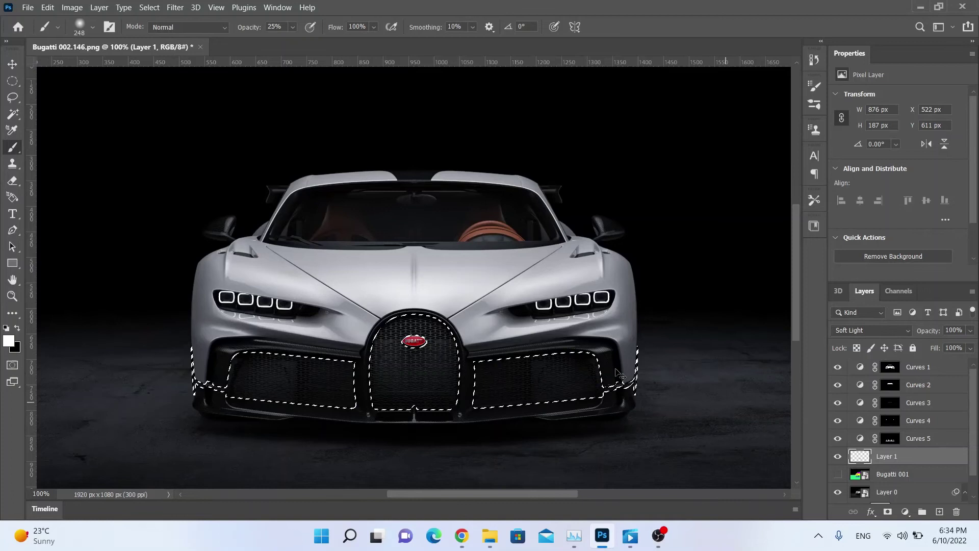
Hide the selection, zoom out to 70% and pan so the whole car is in view
key(ctrl+d)
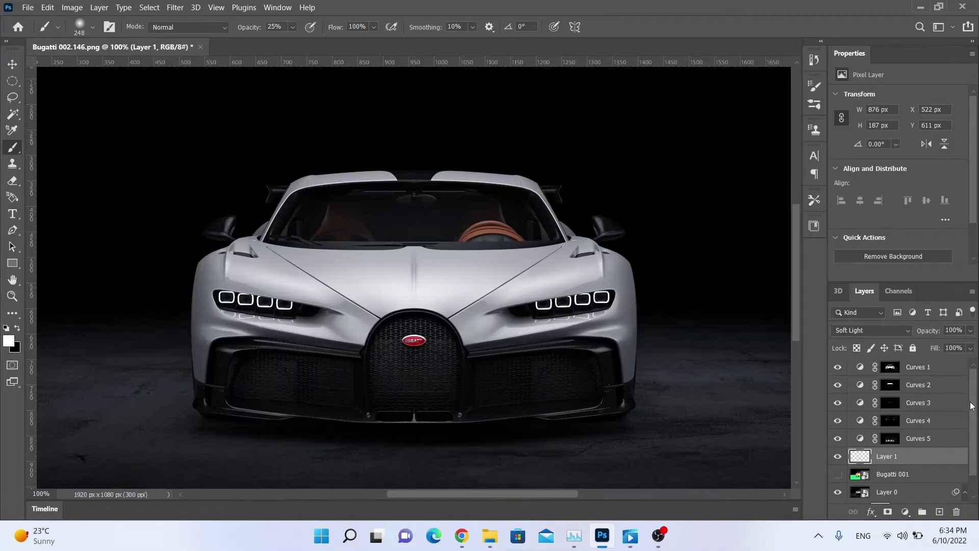
scroll(971, 406, down, 1)
scroll(377, 211, down, 2)
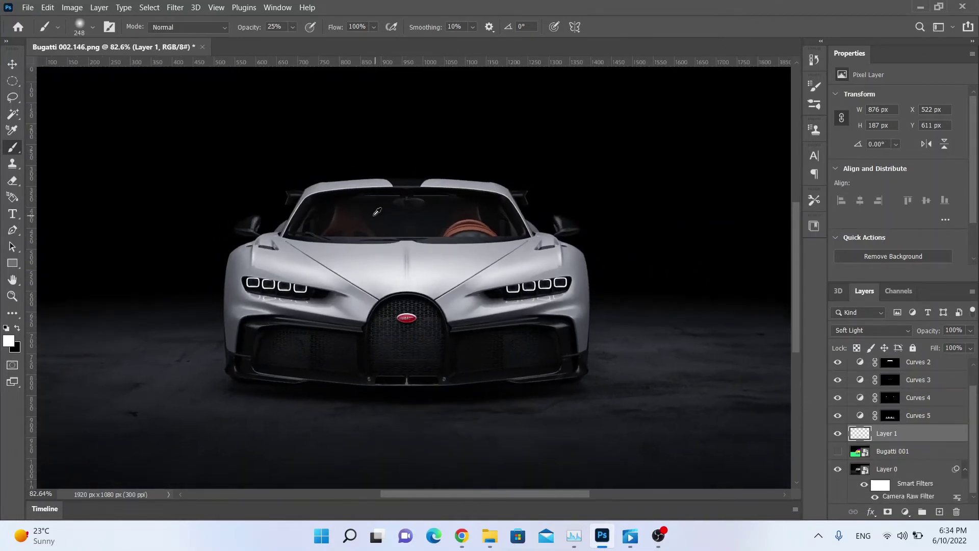
scroll(378, 211, down, 1)
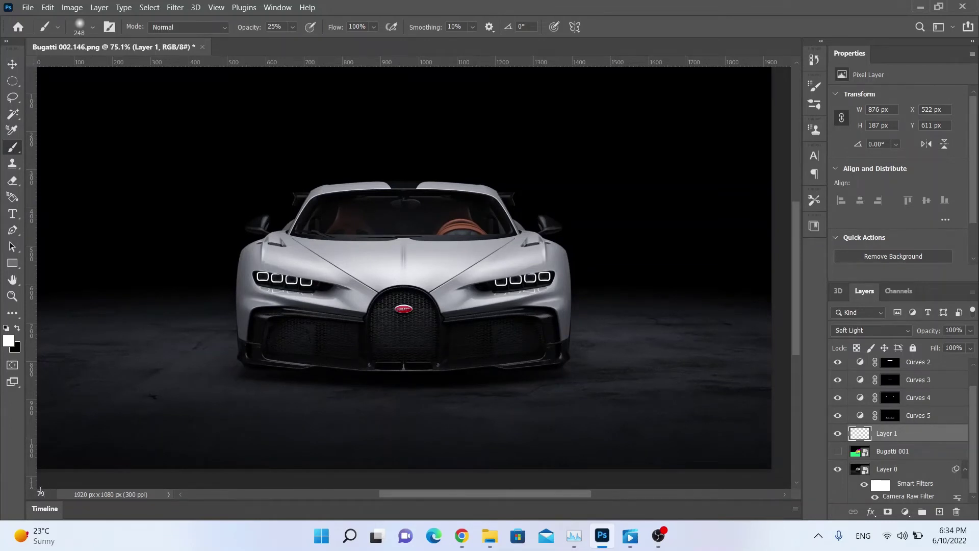
key(Return)
drag(364, 182, 366, 197)
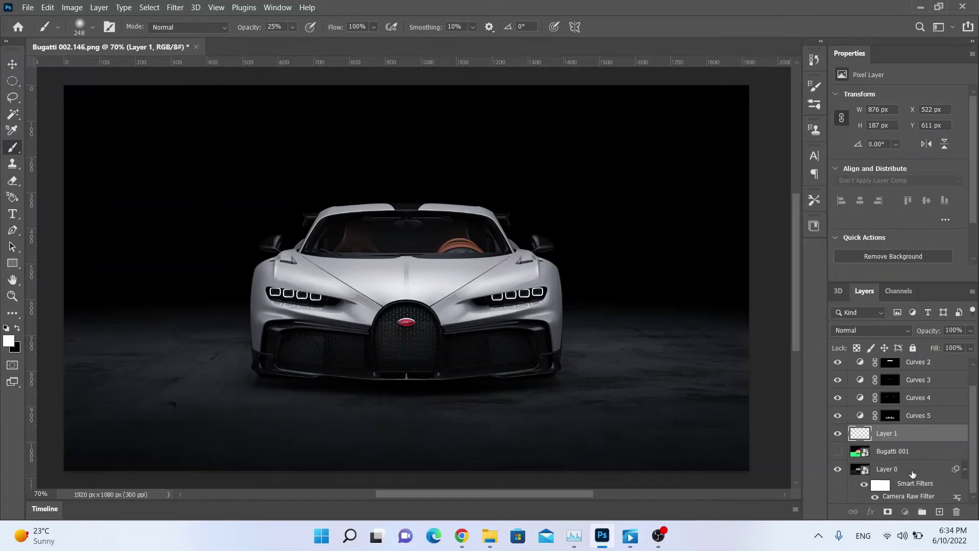
On the Bugatti 001 layer, select the black background around the car by colour
click(911, 472)
click(893, 450)
click(13, 114)
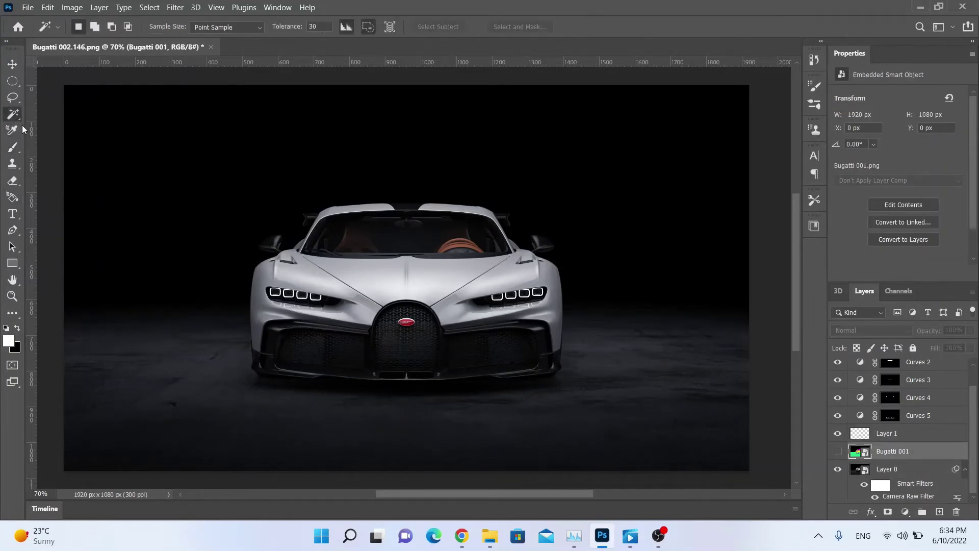
click(205, 165)
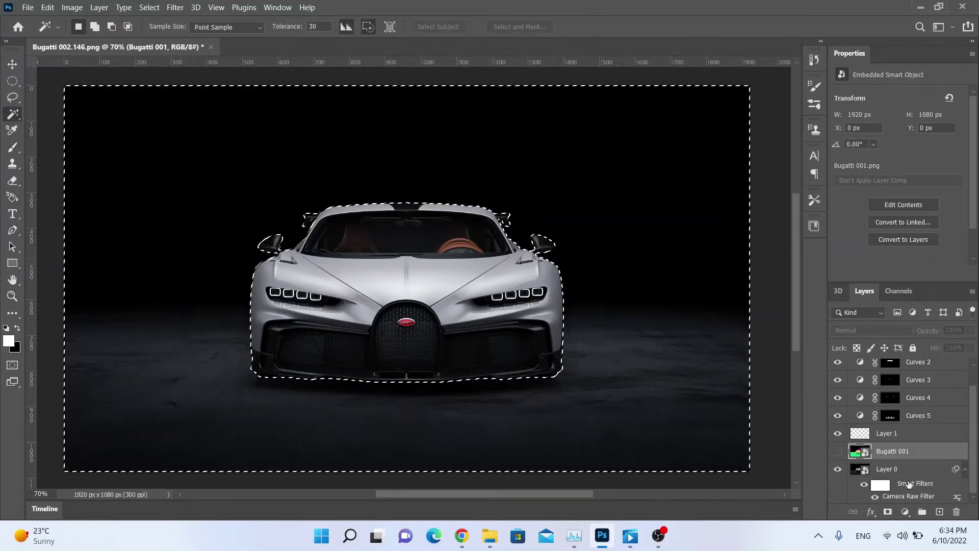
Add Curves 6 to the selection with an S-curve: shadows near 43/39, highlights near 161/171
click(905, 512)
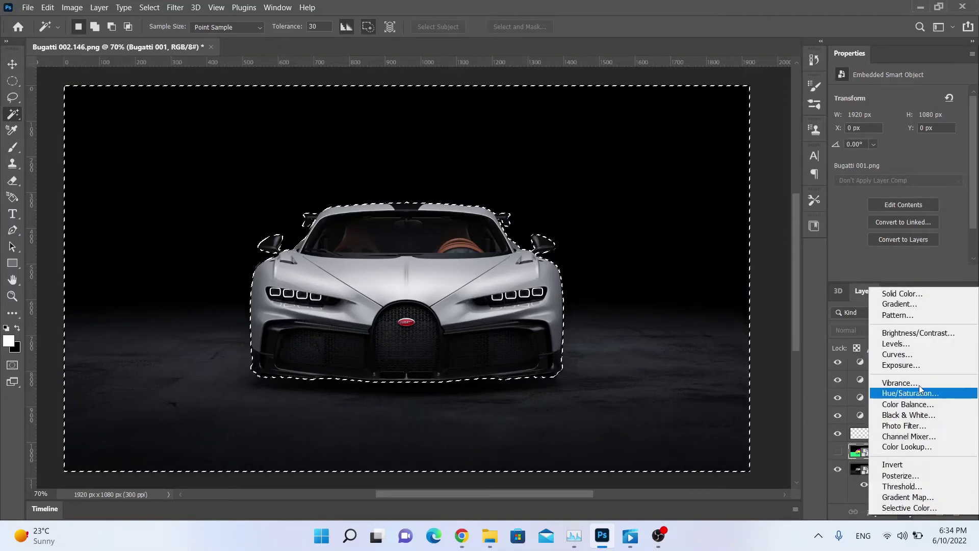
click(915, 356)
drag(900, 178, 917, 163)
drag(891, 199, 883, 204)
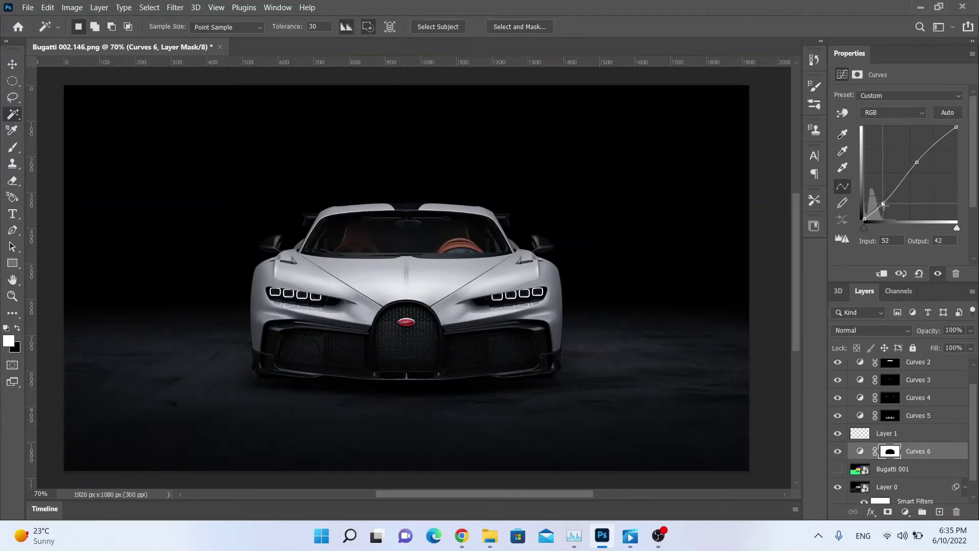
click(838, 452)
click(839, 451)
drag(883, 205, 881, 203)
drag(918, 162, 922, 157)
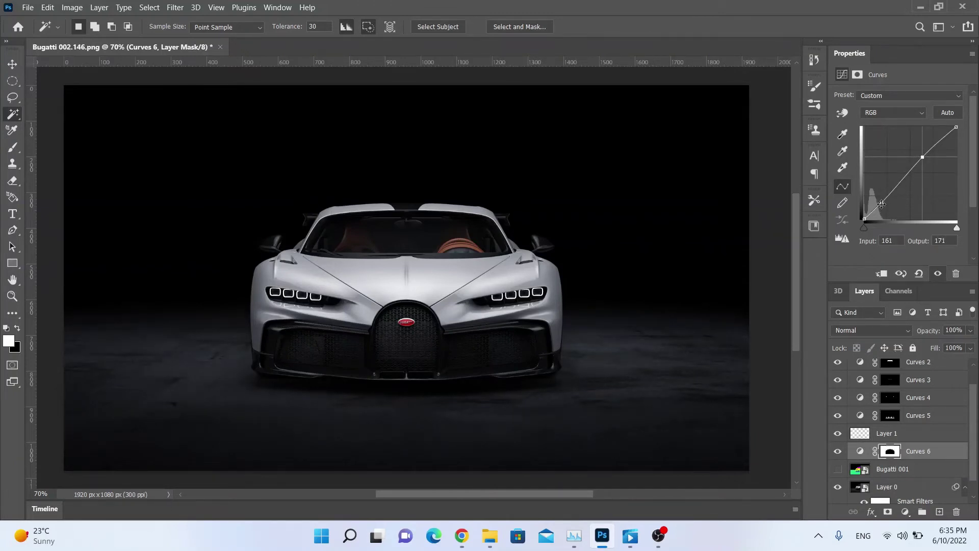
drag(882, 204, 879, 205)
click(838, 451)
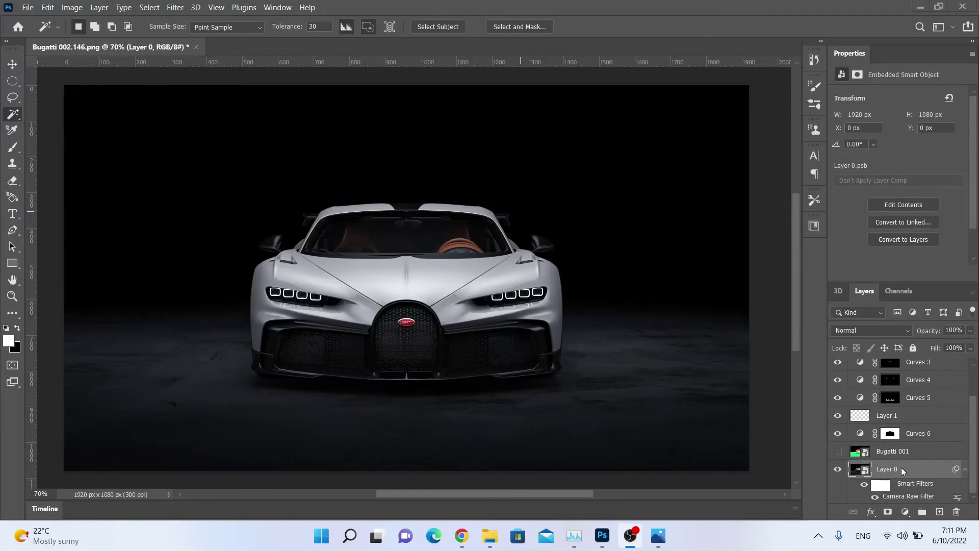
Open Camera Raw Filter on Layer 0, add a new radial gradient mask, and view at 66%
click(887, 469)
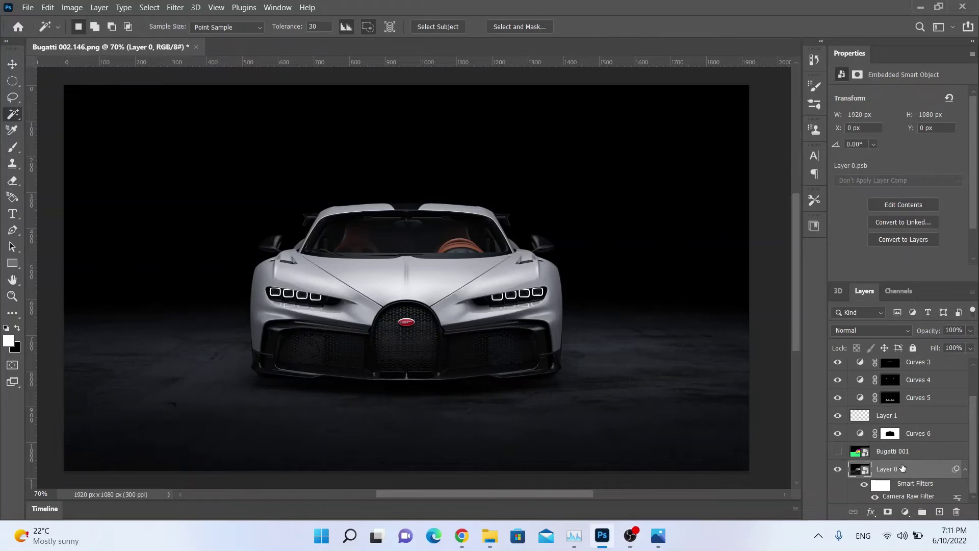
click(175, 7)
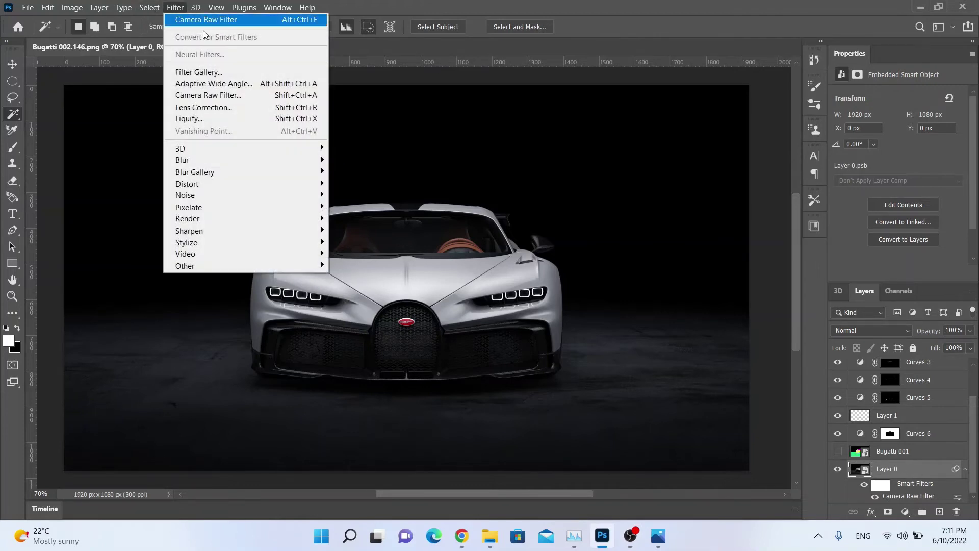
click(200, 96)
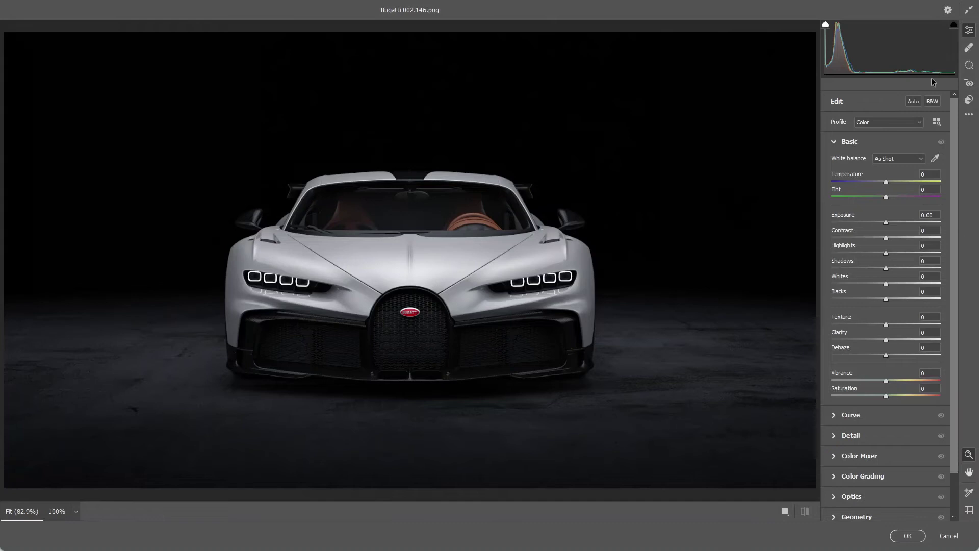
click(968, 67)
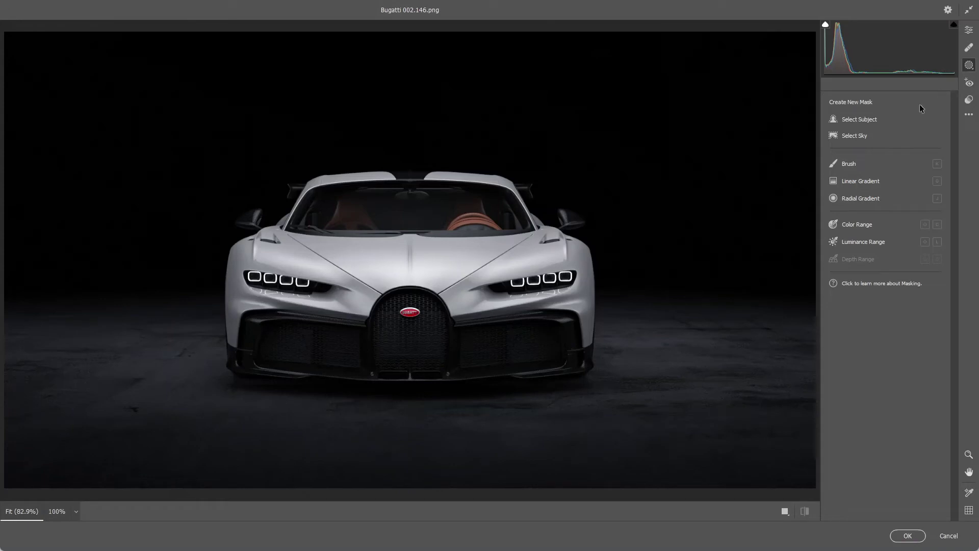
click(861, 198)
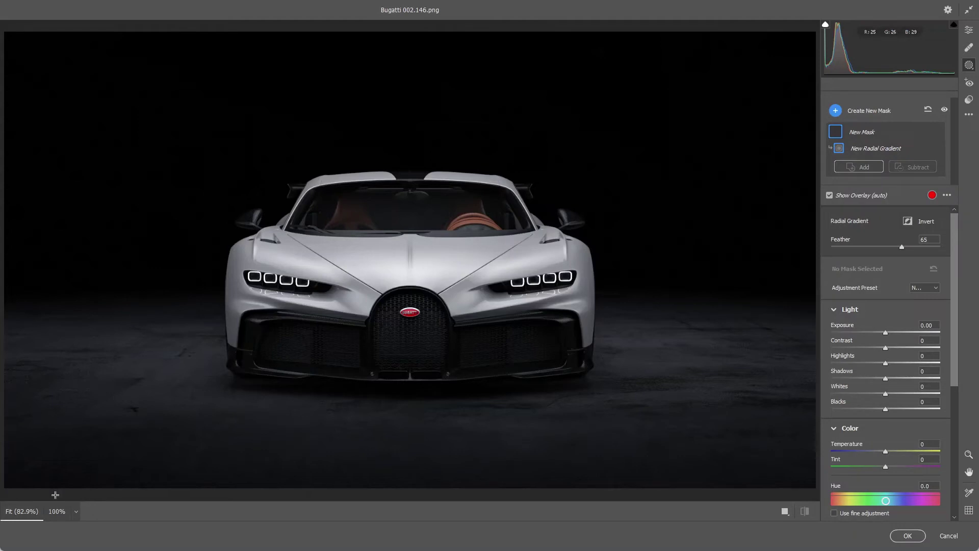
click(76, 511)
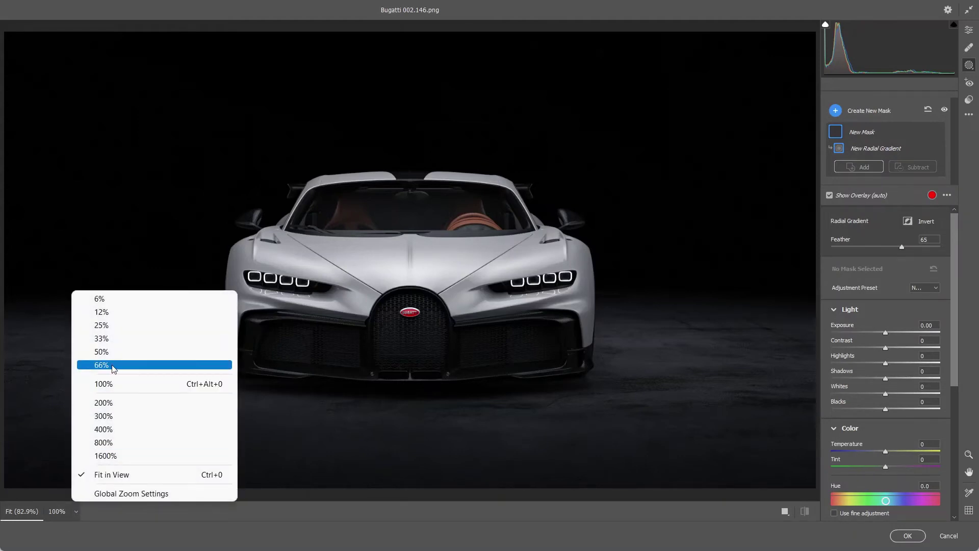
click(113, 366)
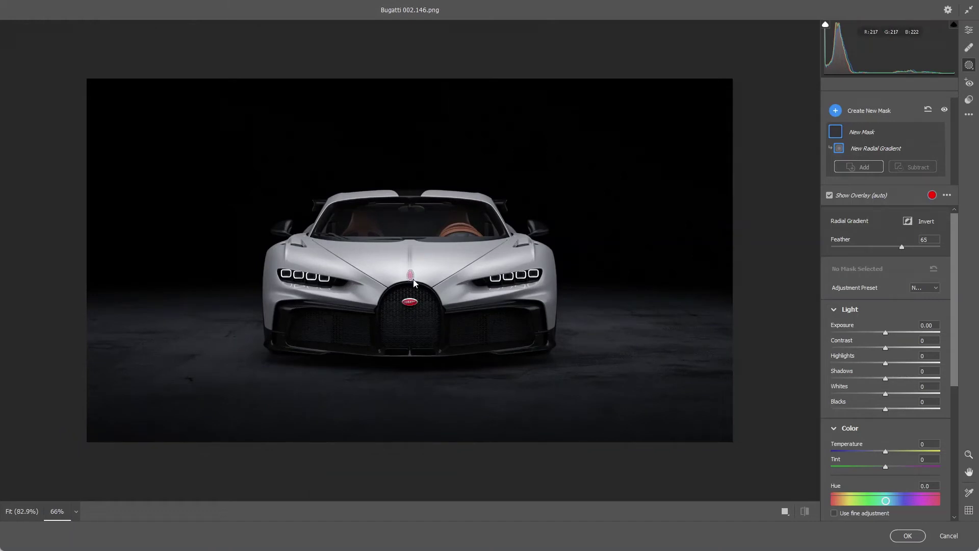
Draw and size a radial gradient oval around the car
mouse_move(413, 283)
mouse_down()
mouse_move(559, 357)
mouse_move(410, 285)
mouse_up()
drag(612, 284, 614, 284)
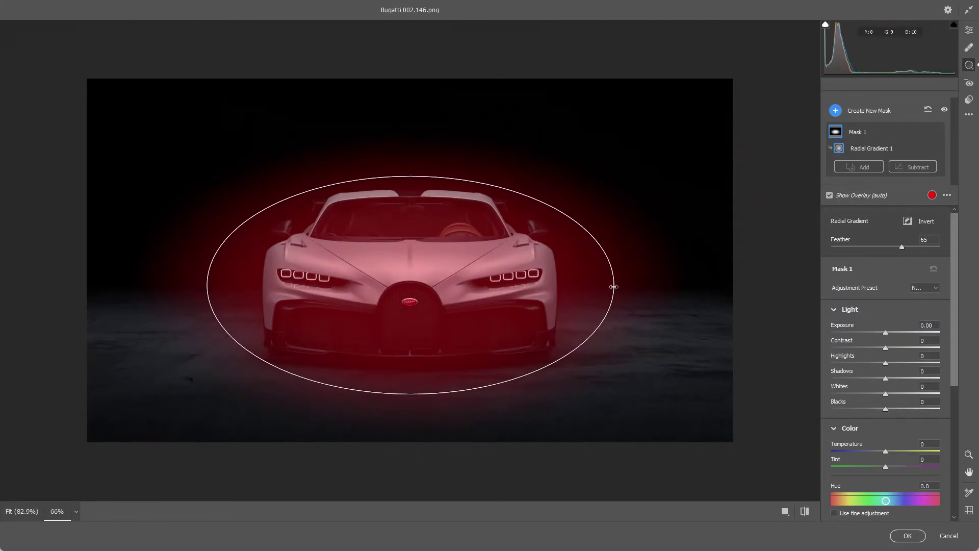
drag(410, 395, 410, 400)
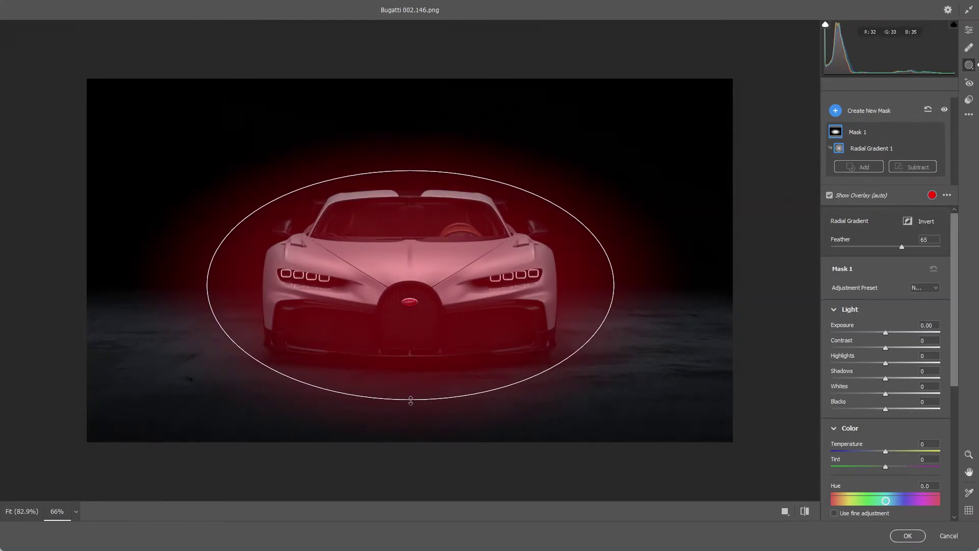
drag(410, 285, 411, 283)
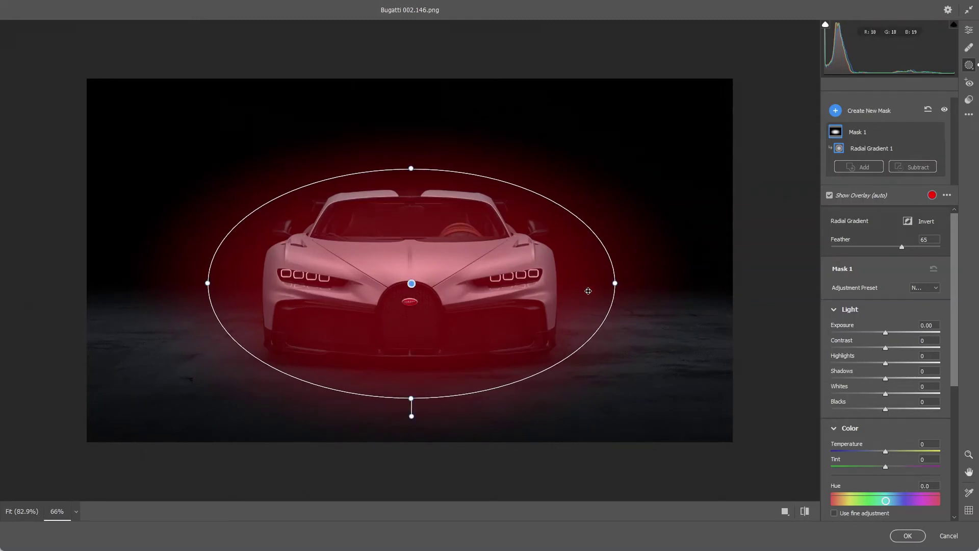
drag(613, 285, 622, 283)
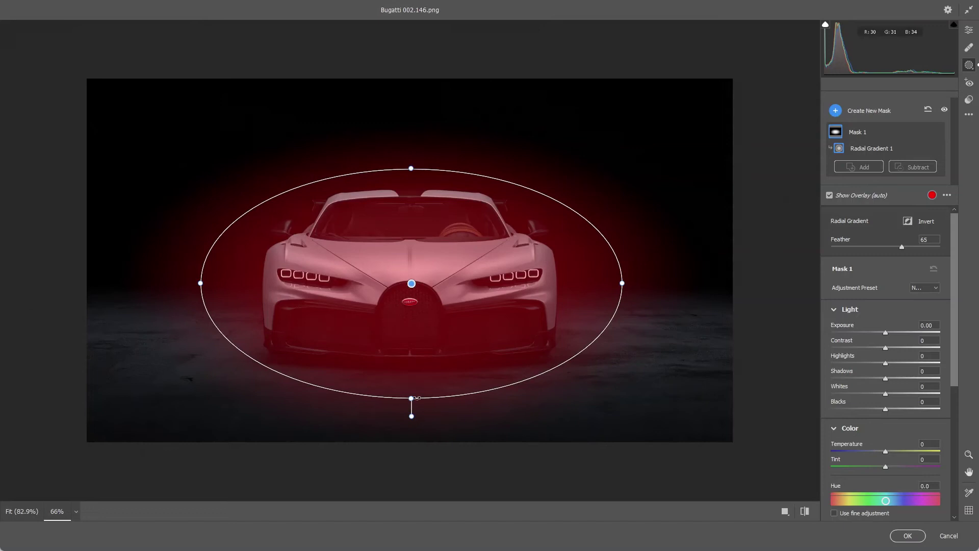
drag(412, 398, 412, 408)
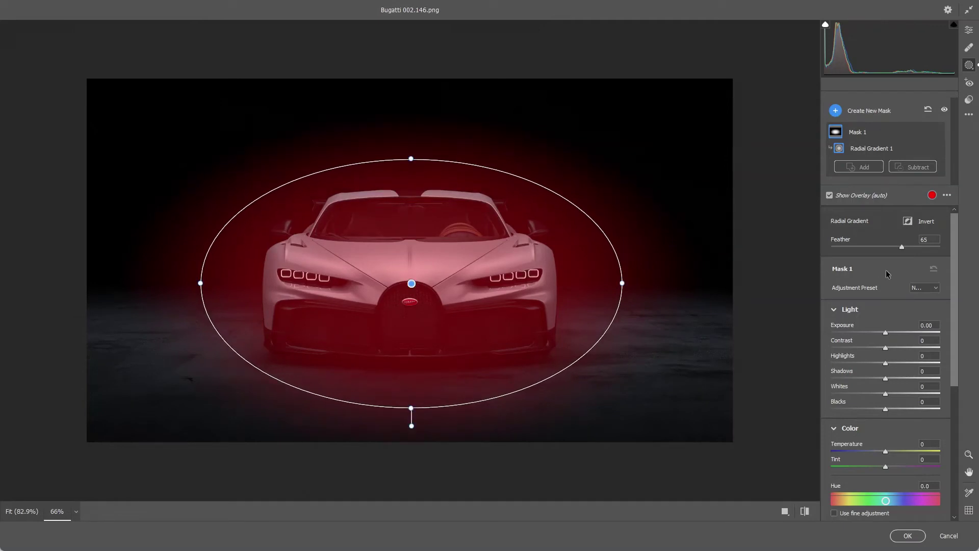
Invert the mask, set Exposure -0.10, Shadows -4, Blacks -1, and apply the filter
click(926, 226)
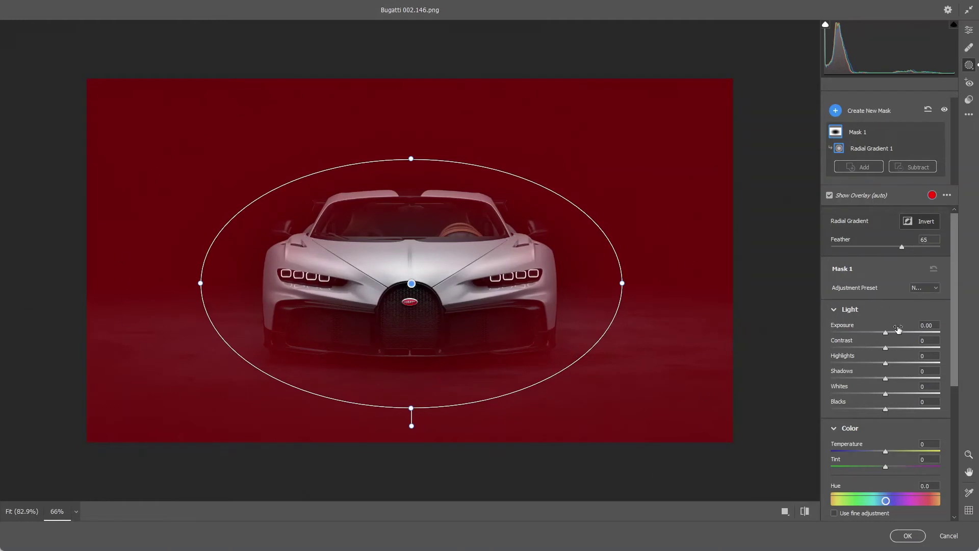
mouse_move(887, 337)
mouse_down()
mouse_move(817, 327)
mouse_move(887, 337)
mouse_up()
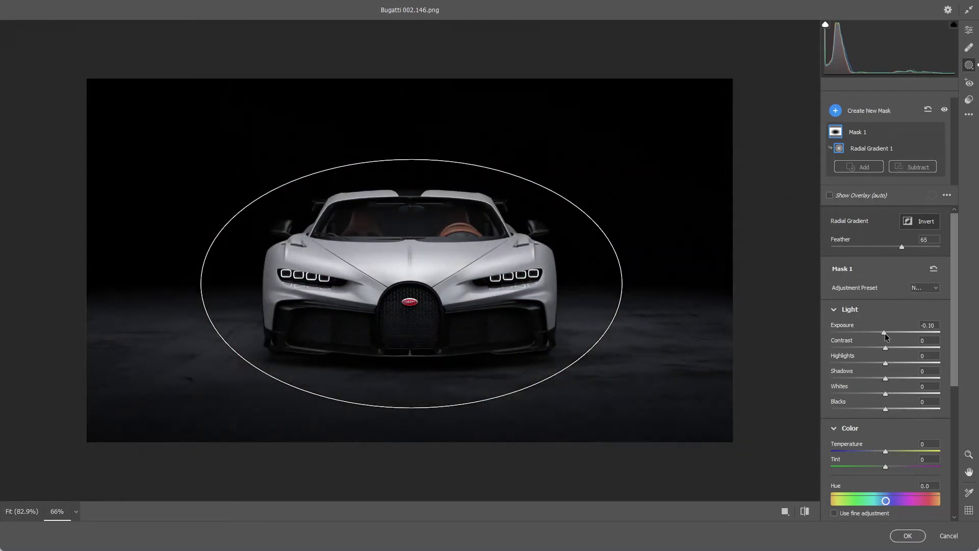
drag(887, 380, 886, 411)
click(908, 536)
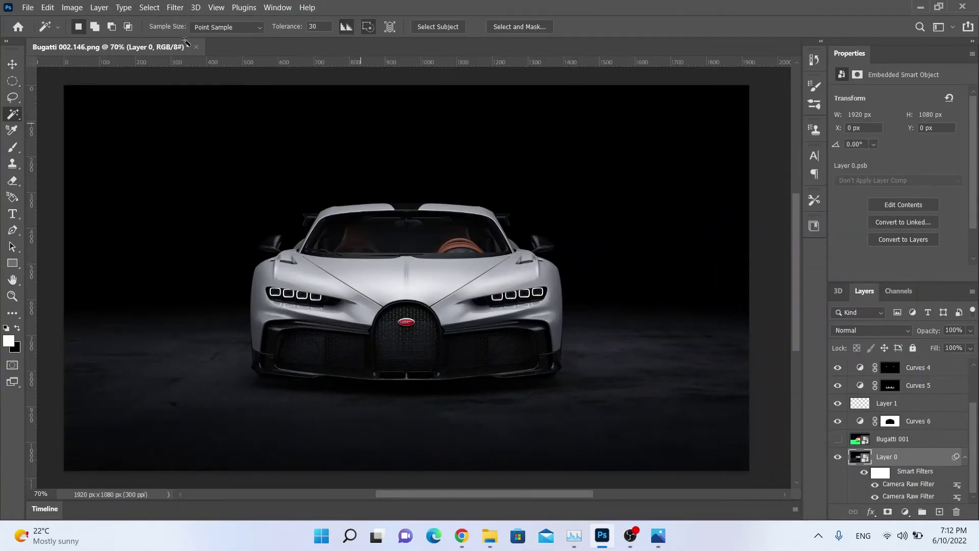
Export the image as a PNG named Bugatti 002.147 into the Final Renders folder
click(28, 8)
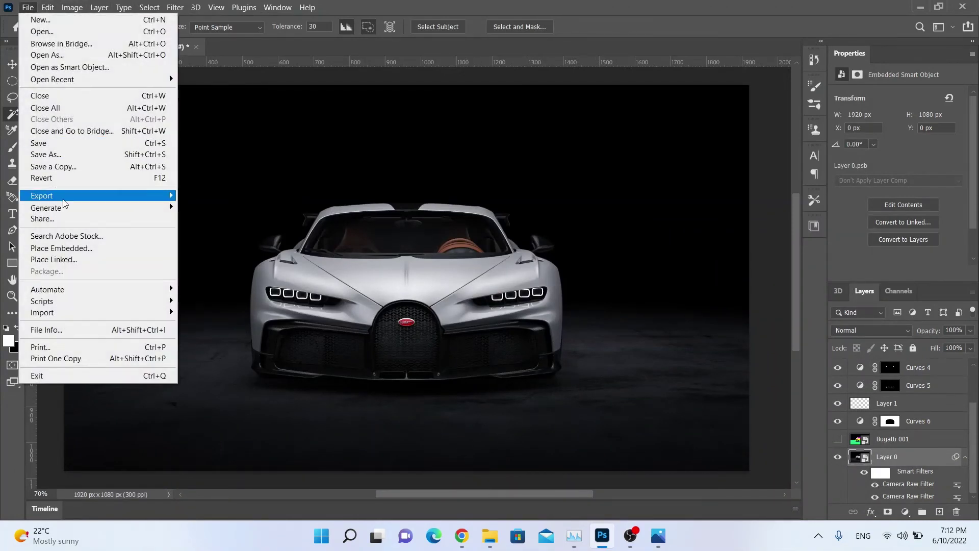
mouse_move(66, 199)
click(207, 209)
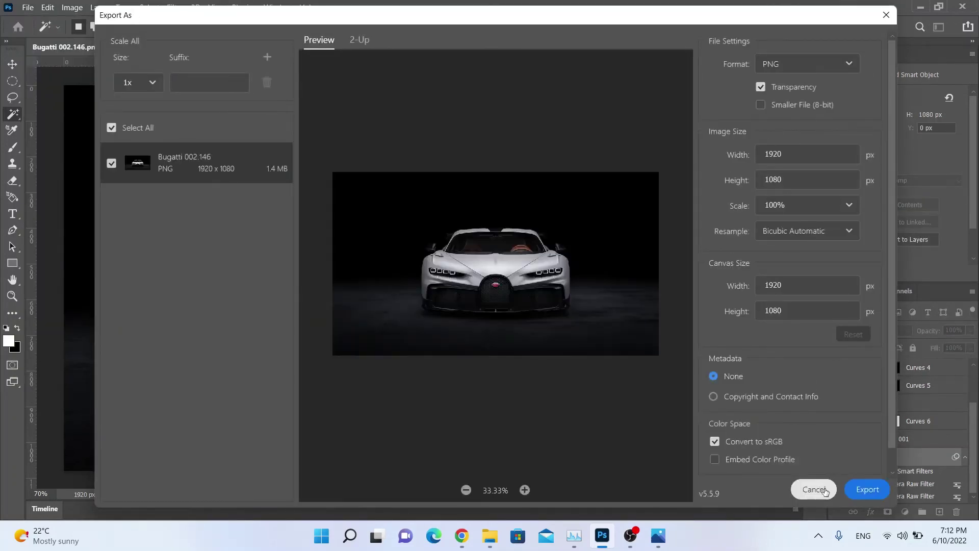
click(867, 489)
click(345, 147)
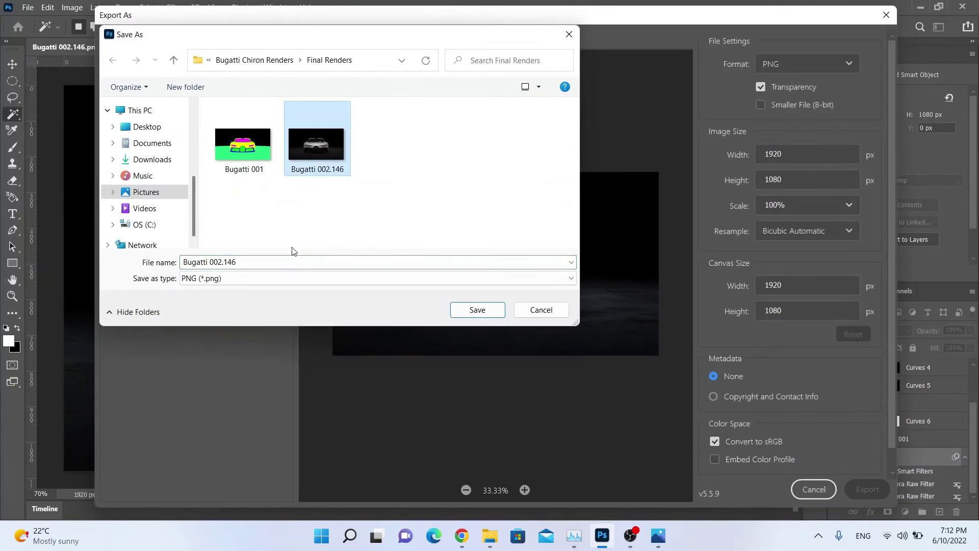
click(295, 252)
click(303, 249)
key(BackSpace)
text(7)
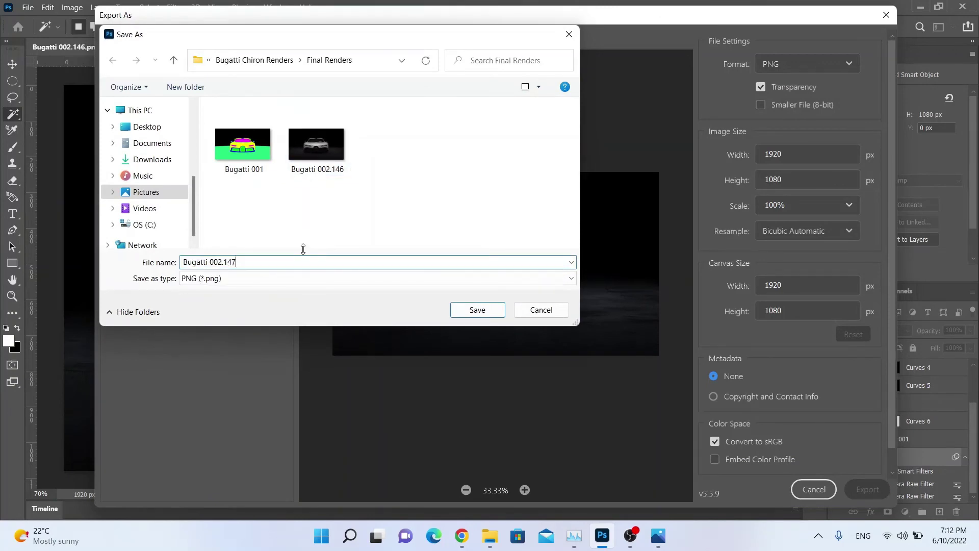
key(Return)
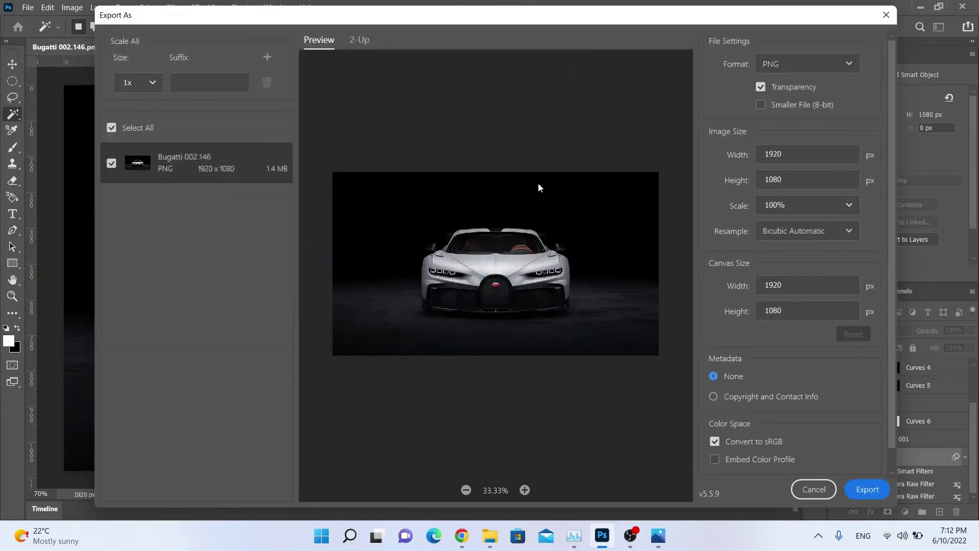
scroll(852, 408, up, 3)
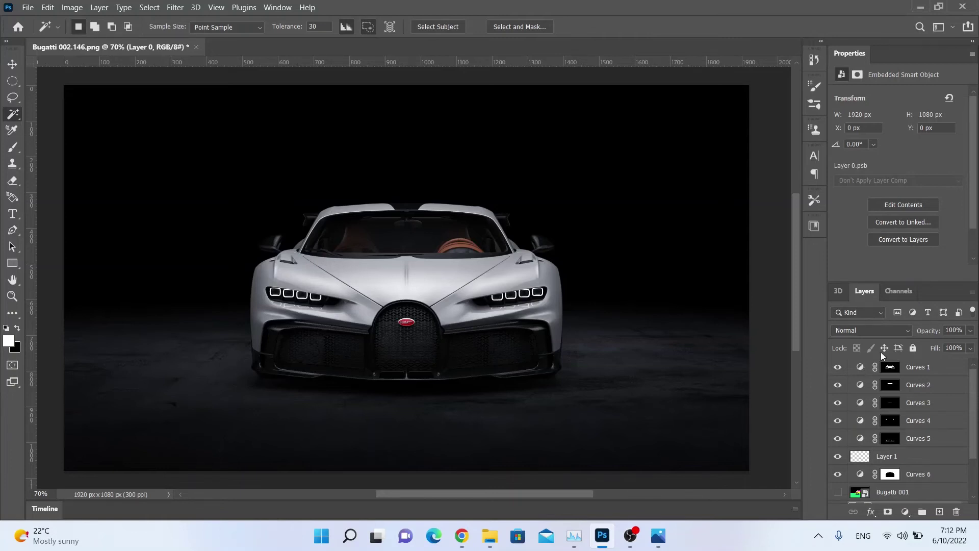
Load the car body outline as a selection from the Curves 1 mask
click(890, 368)
click(889, 490)
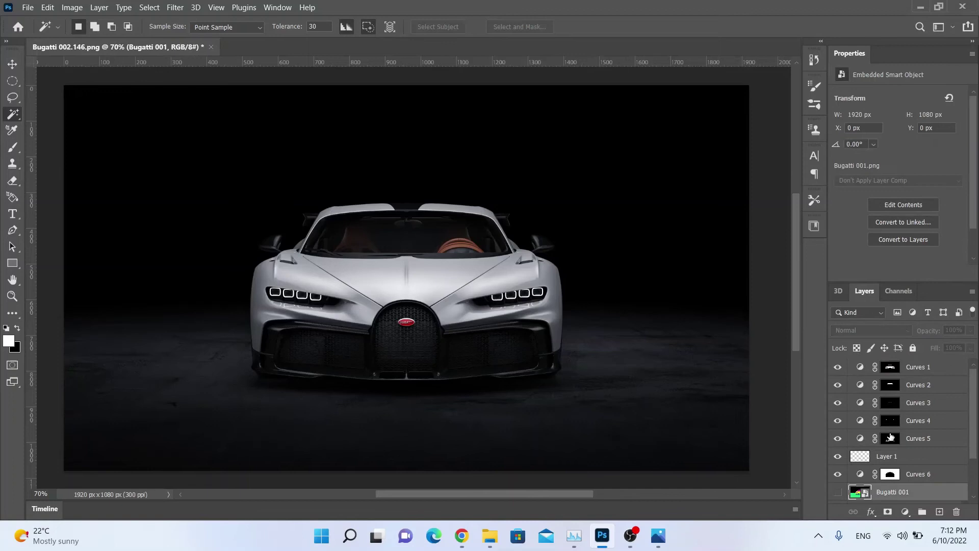
click(389, 291)
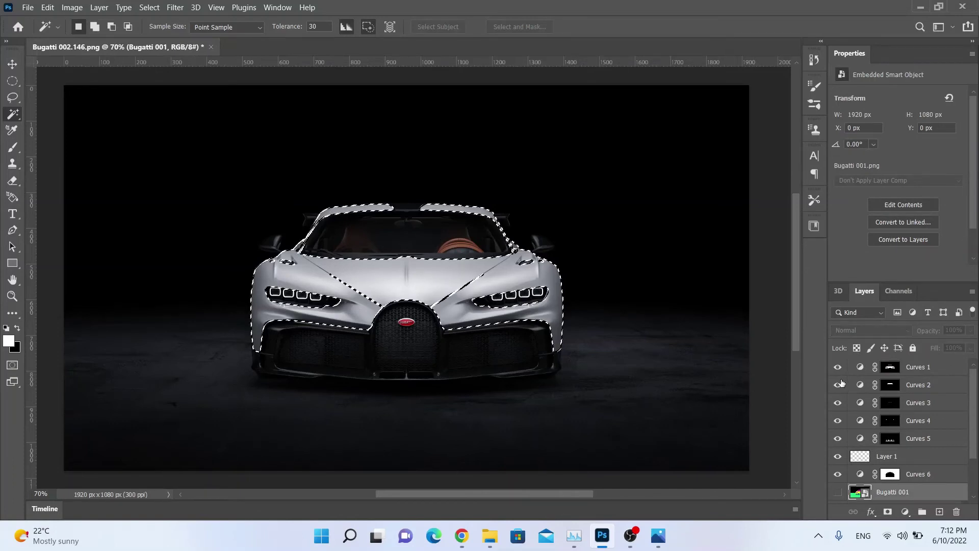
click(891, 370)
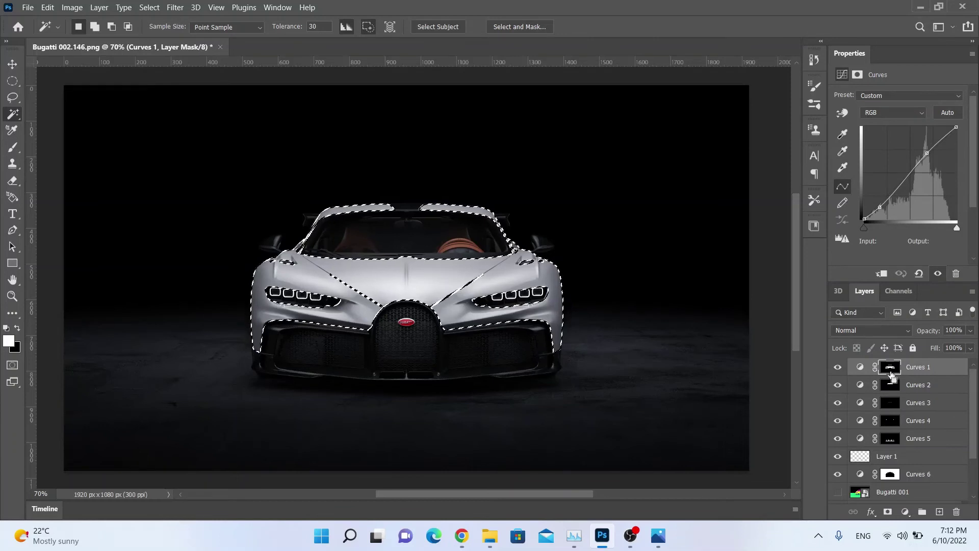
click(892, 372)
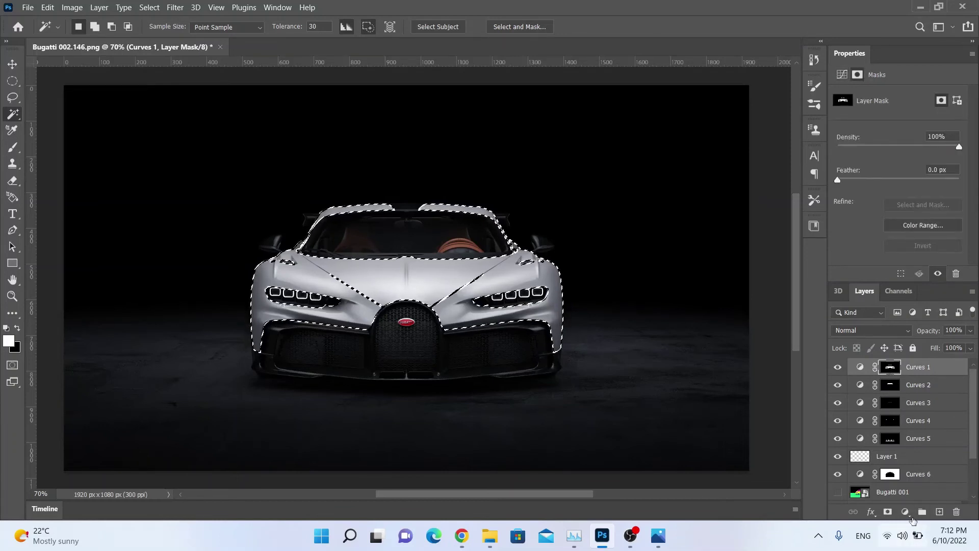
Add Curves 7 with its point pulled to 143→69, turning the body metallic grey
click(905, 511)
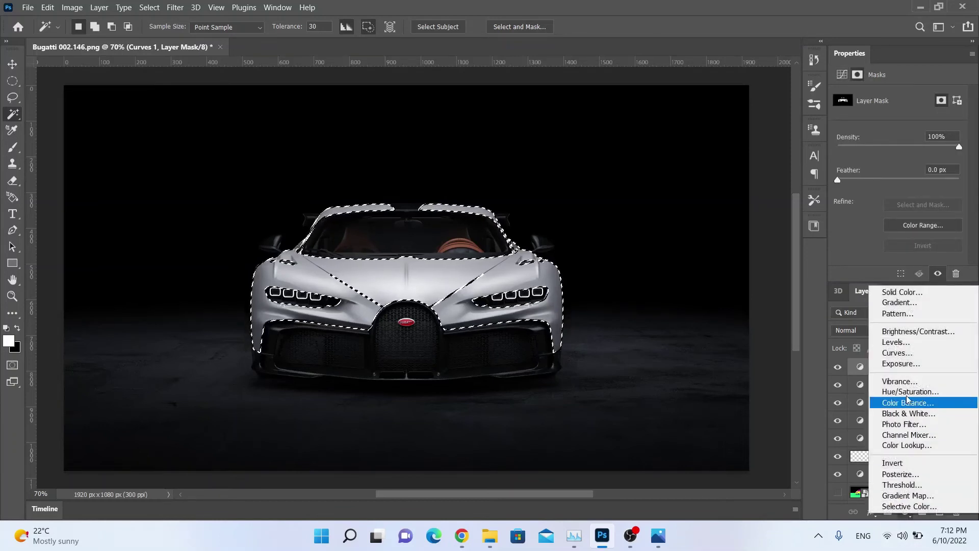
click(905, 353)
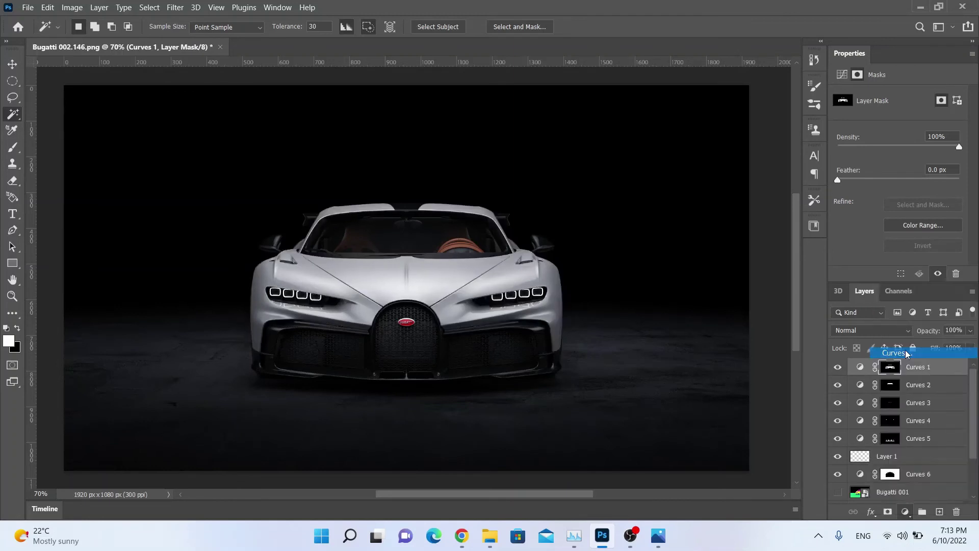
drag(903, 183, 916, 194)
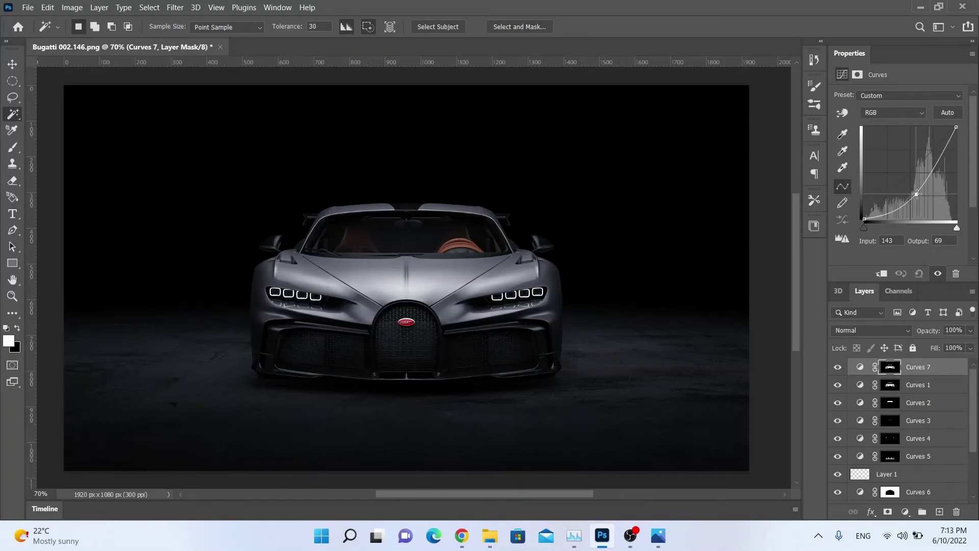
Export the grey version as PNG Bugatti 002.148 into Final Renders
click(23, 9)
mouse_move(128, 195)
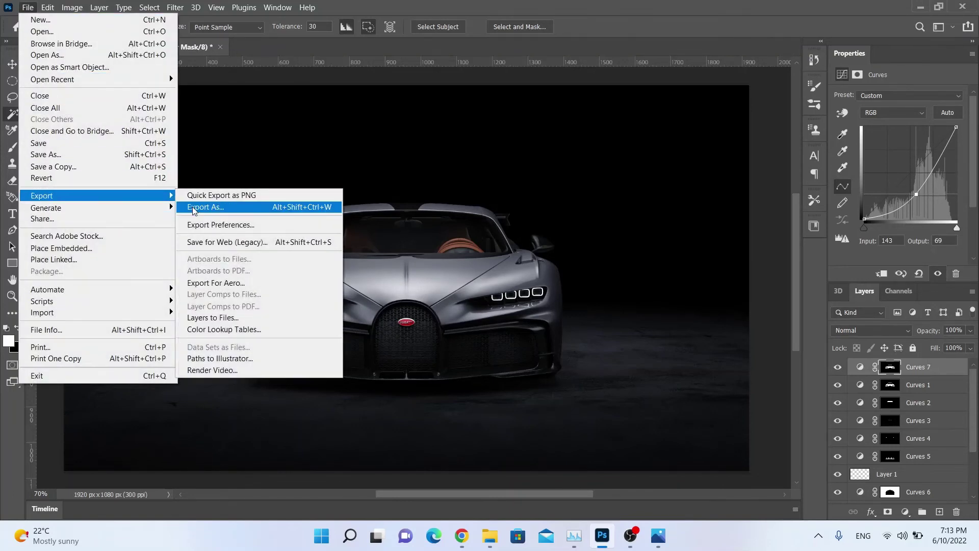
click(194, 210)
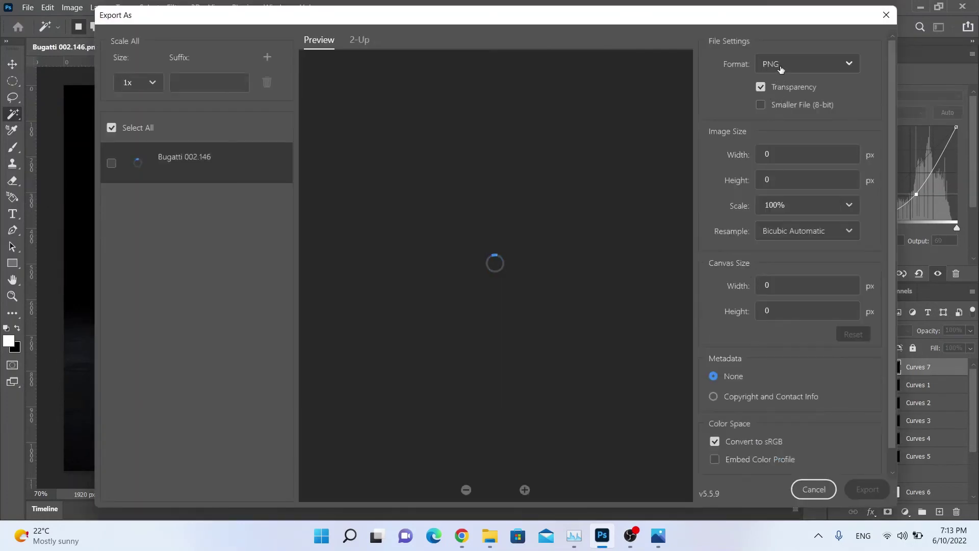
click(866, 490)
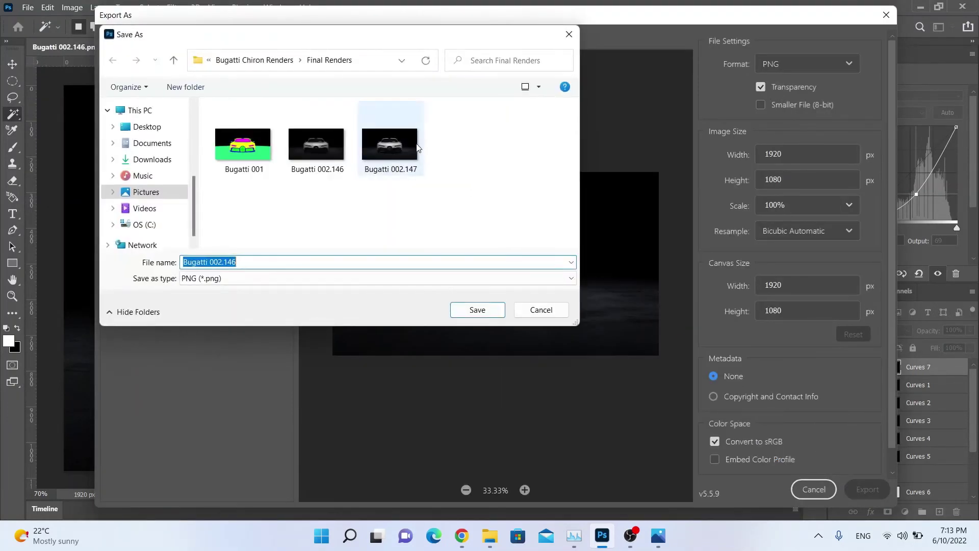
click(403, 145)
click(340, 261)
click(342, 260)
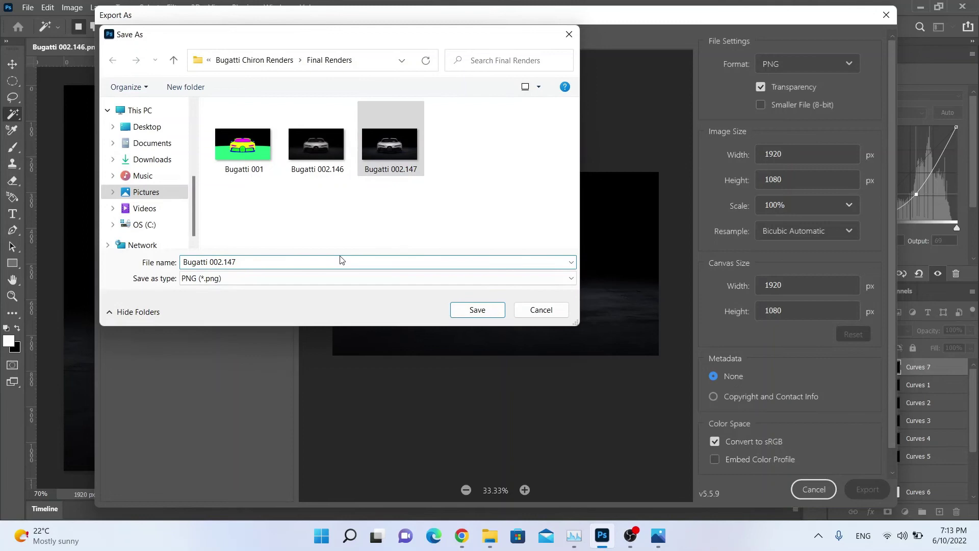
key(BackSpace)
text(8)
key(Return)
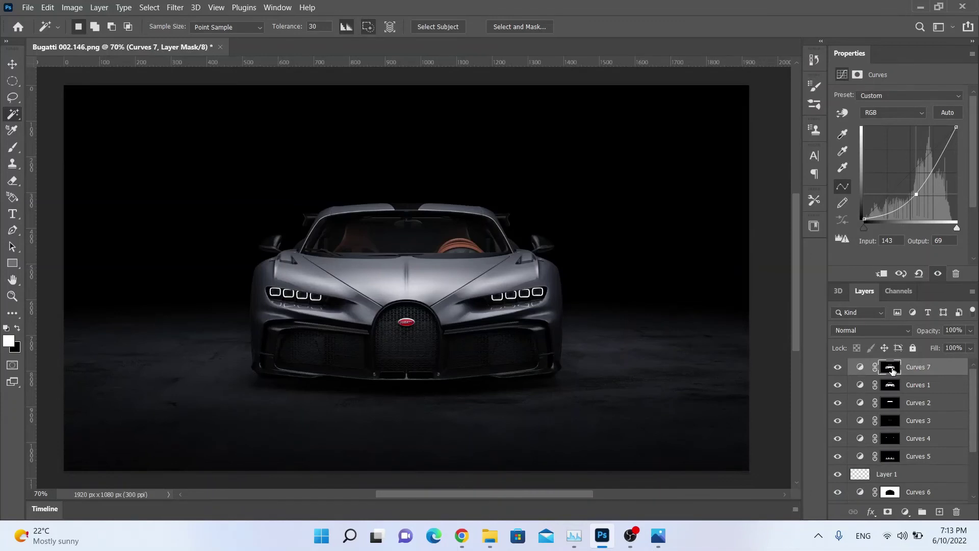
Load the car body mask as a selection, comparing with Curves 7 toggled, leaving it hidden
click(838, 367)
ctrl+click(889, 368)
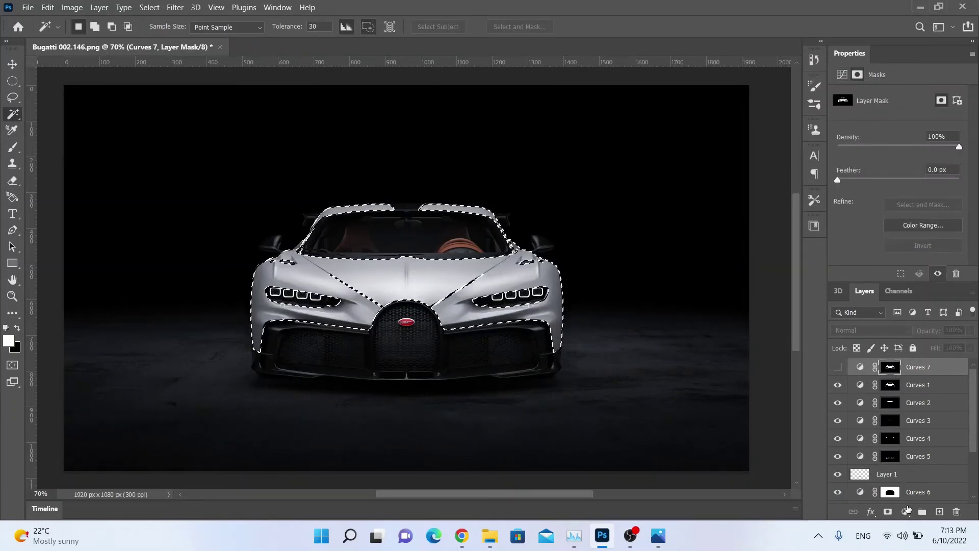
click(837, 368)
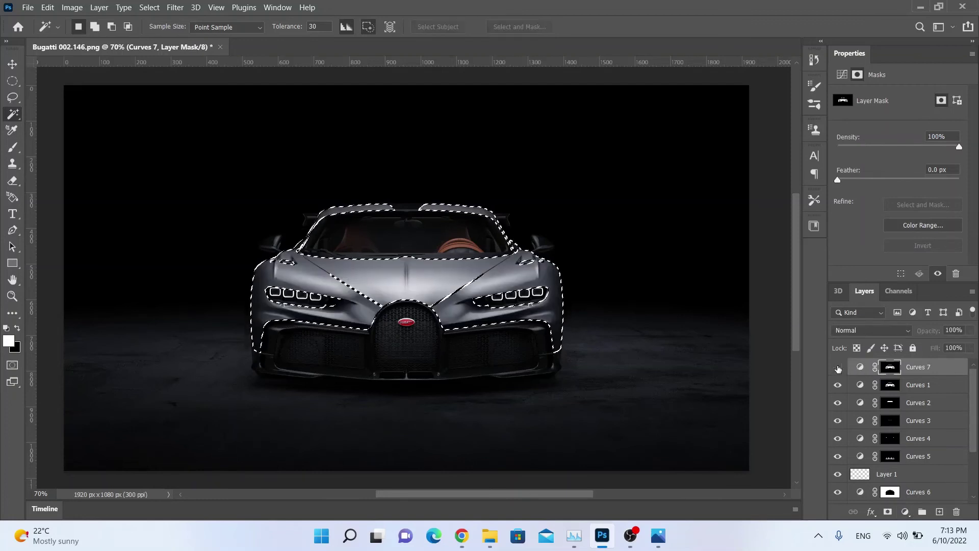
click(837, 367)
click(838, 367)
click(838, 367)
click(838, 367)
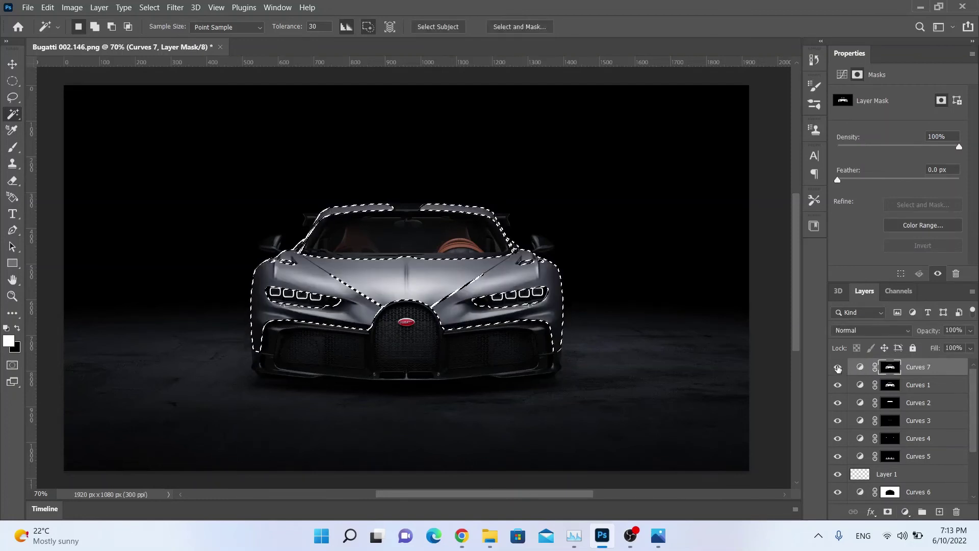
click(838, 367)
Add a colorized Hue/Saturation layer with Saturation 45 and Hue about 220
click(905, 512)
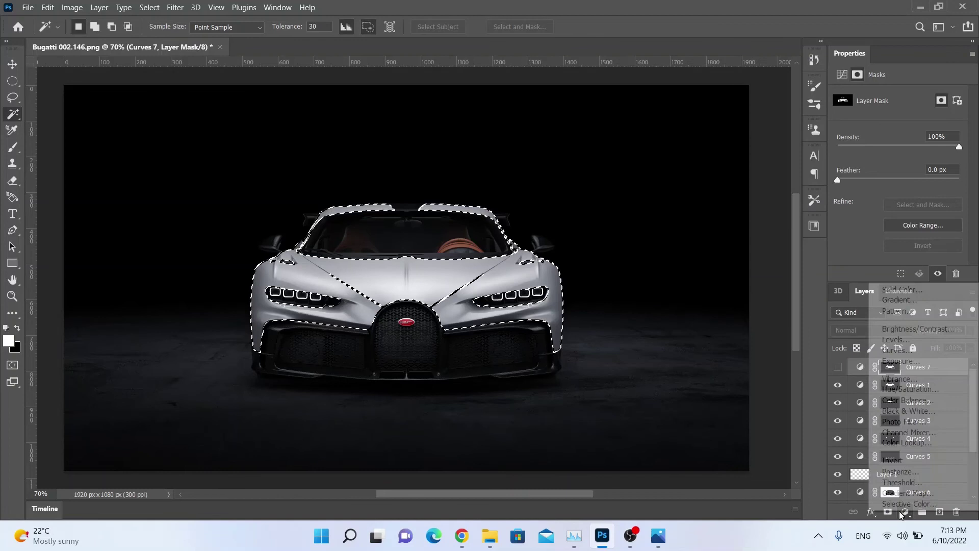
click(905, 395)
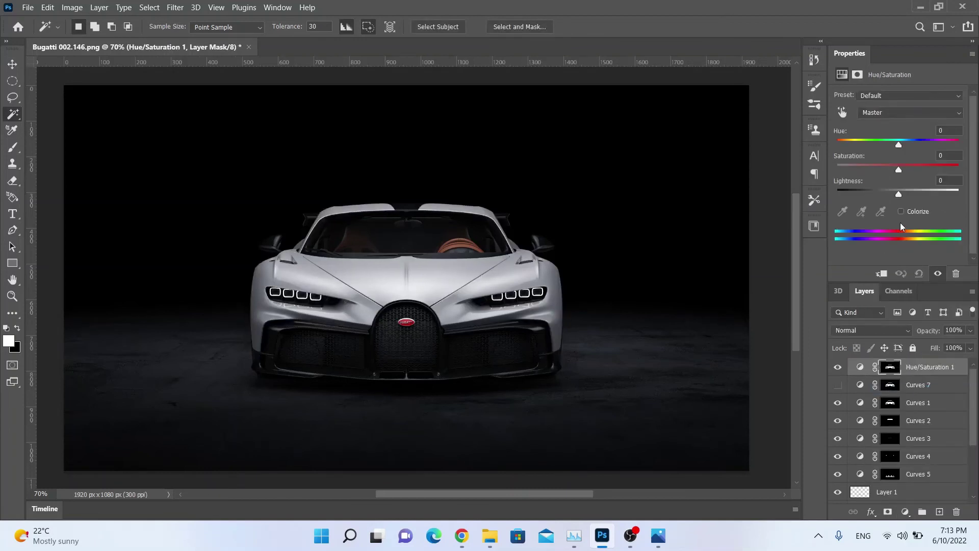
click(900, 210)
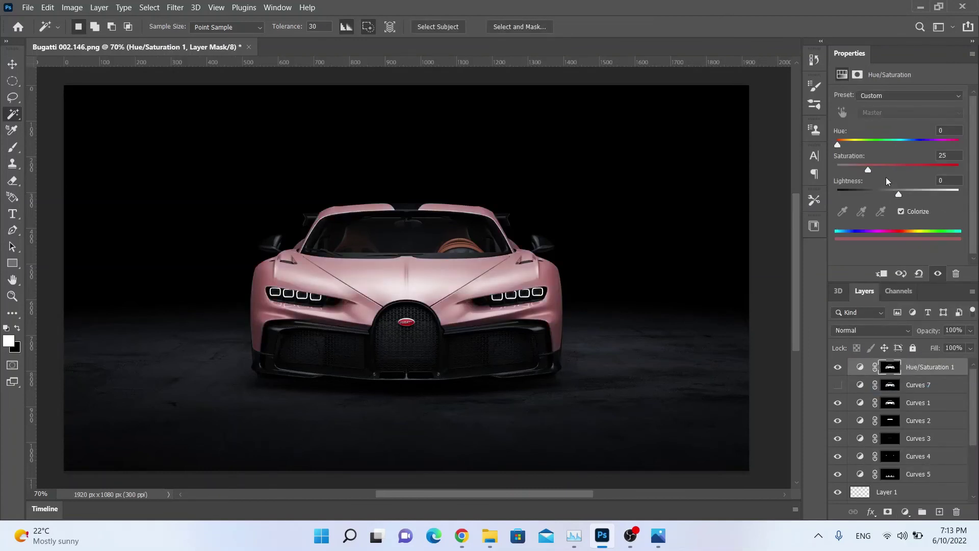
drag(880, 168, 887, 170)
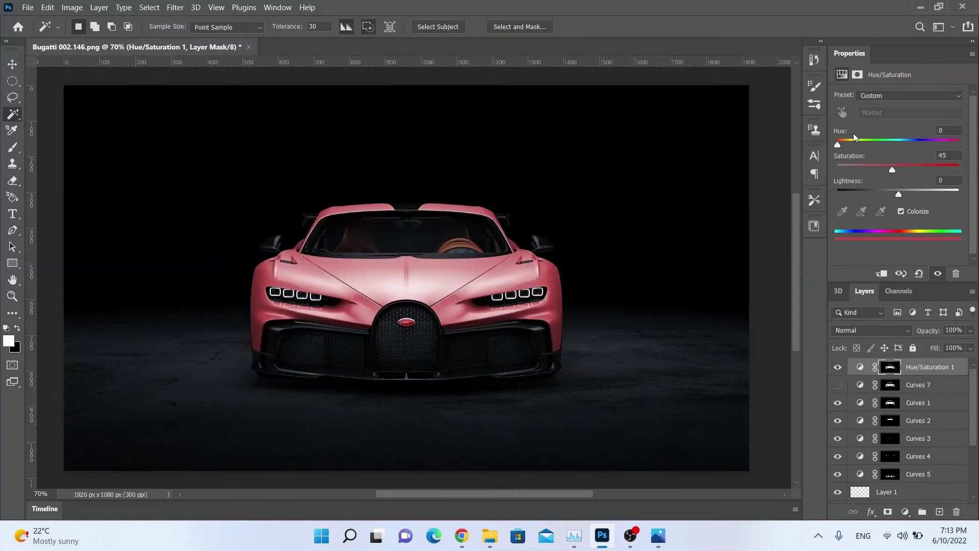
drag(838, 145, 911, 143)
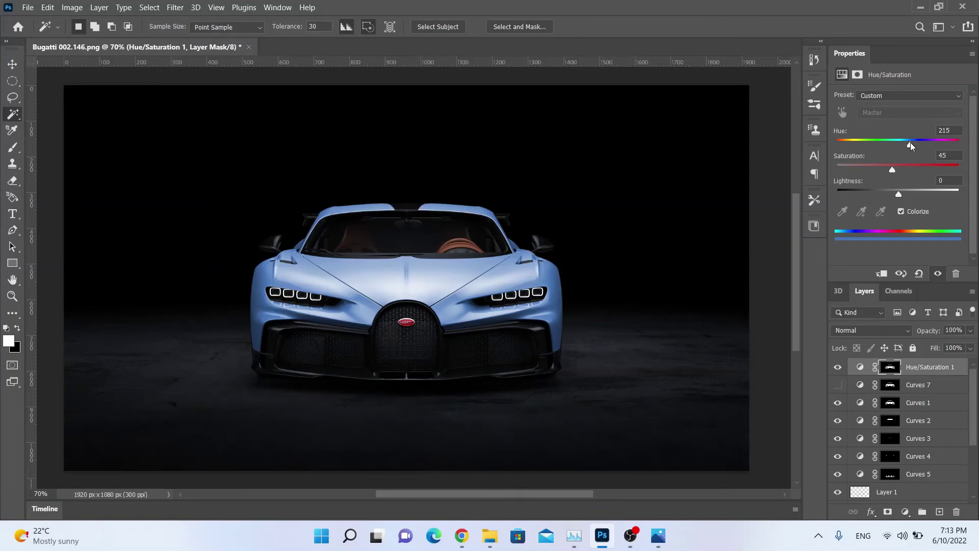
drag(911, 147, 913, 143)
click(948, 130)
click(943, 131)
Turn Curves 7 back on and reshape its curve to ease to 142→96
click(890, 386)
click(838, 385)
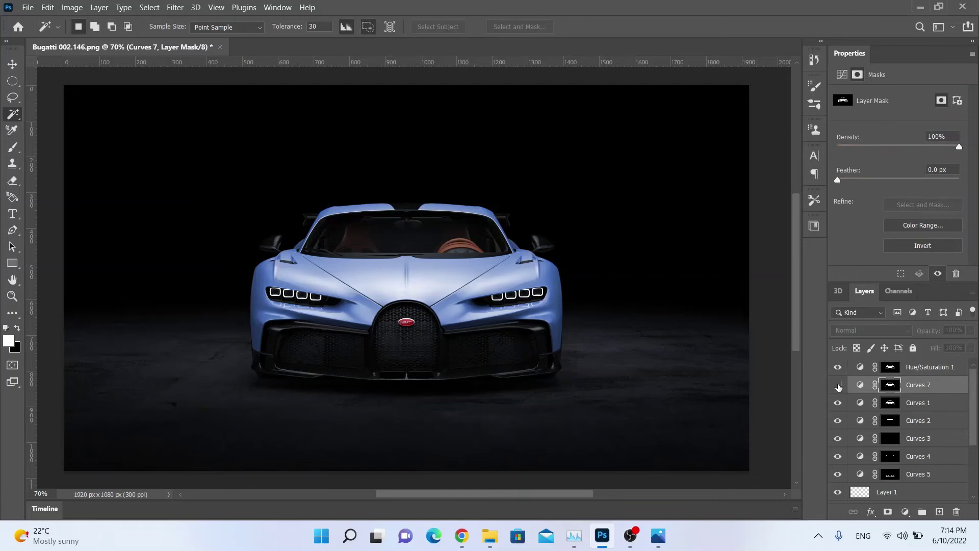
click(838, 386)
click(838, 386)
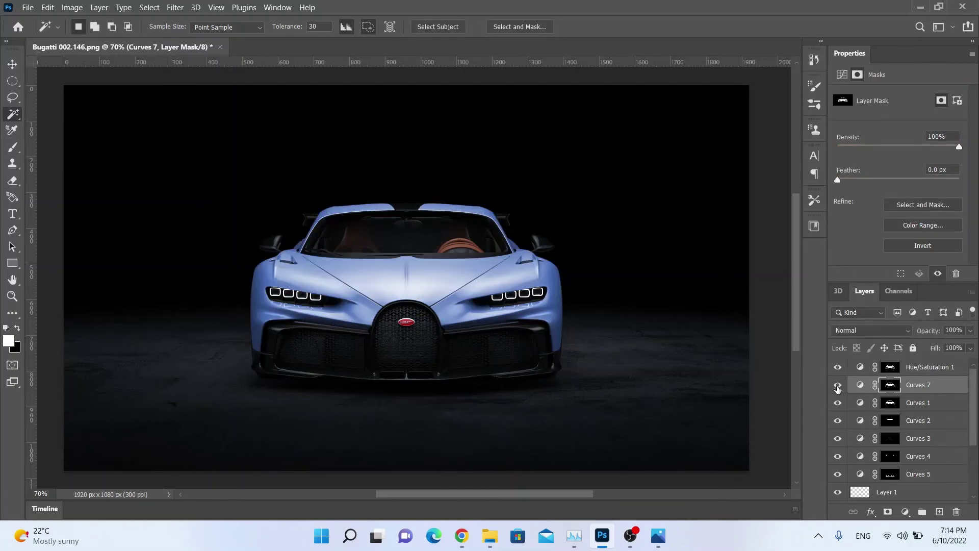
click(838, 386)
click(838, 386)
click(838, 386)
click(861, 385)
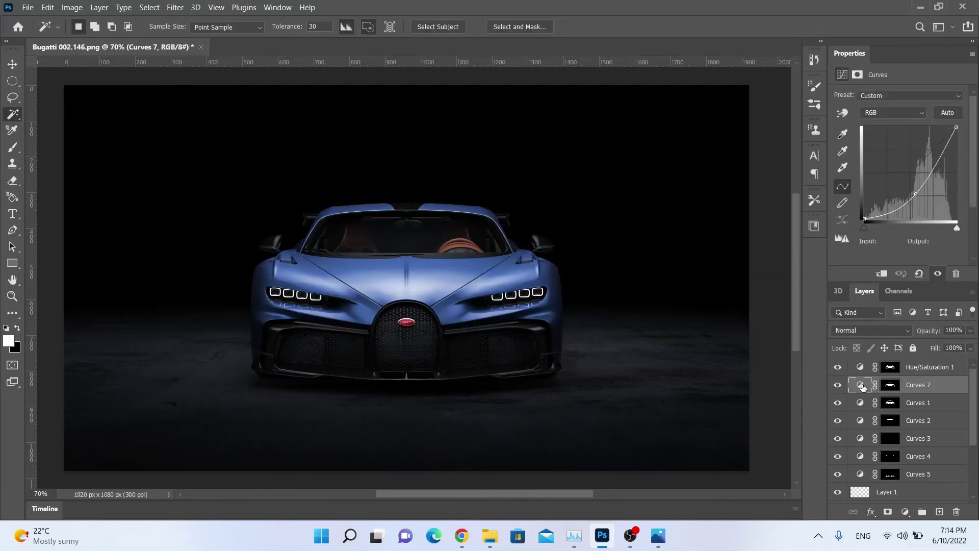
mouse_move(907, 205)
mouse_down()
mouse_move(911, 182)
mouse_move(891, 205)
mouse_up()
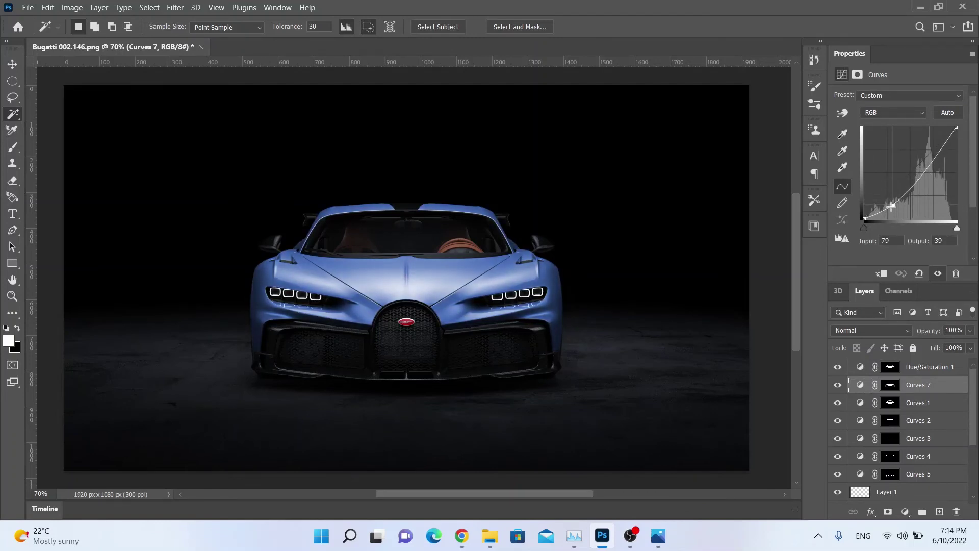
drag(921, 175, 894, 204)
click(916, 184)
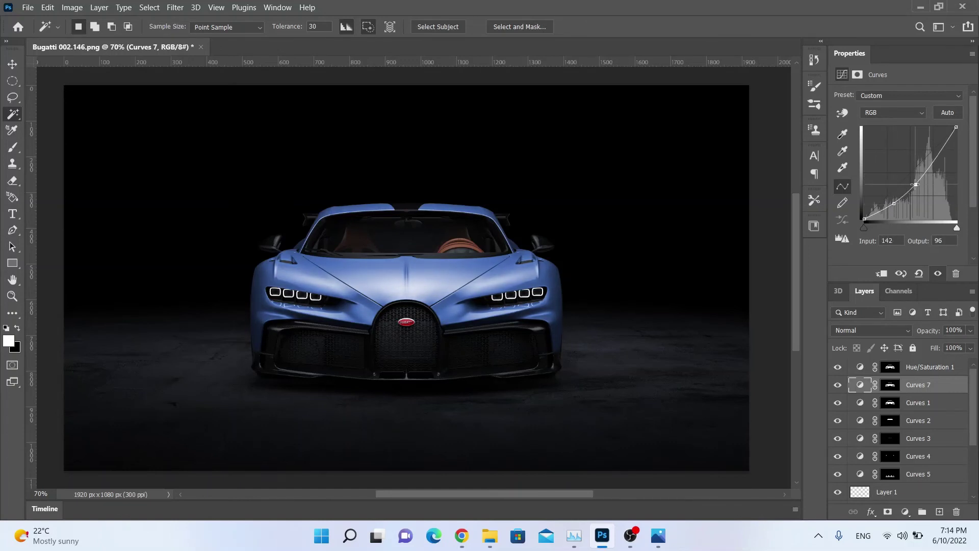
Nudge the Hue/Saturation 1 hue to 221
click(890, 367)
click(861, 367)
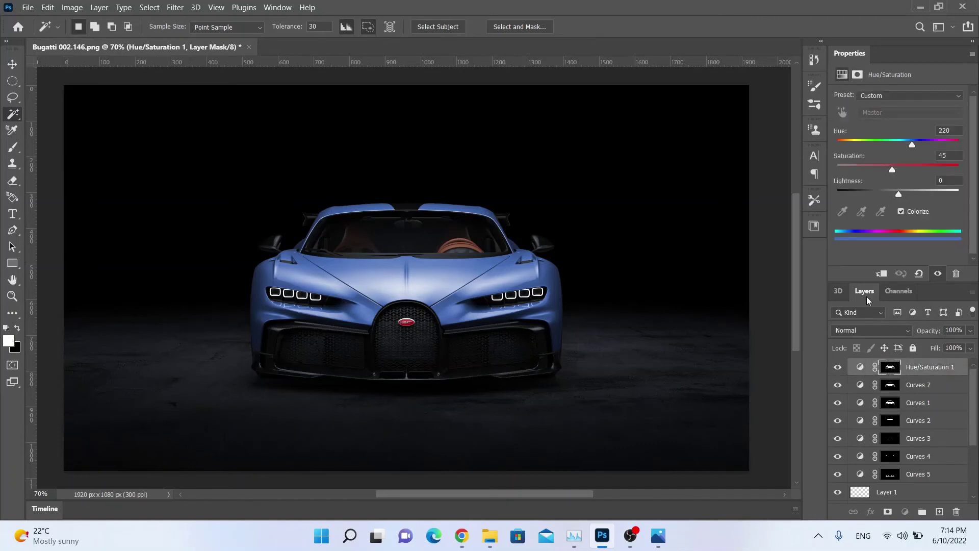
drag(910, 146, 912, 145)
Export the blue version as PNG Bugatti 002.149 into Final Renders
click(28, 7)
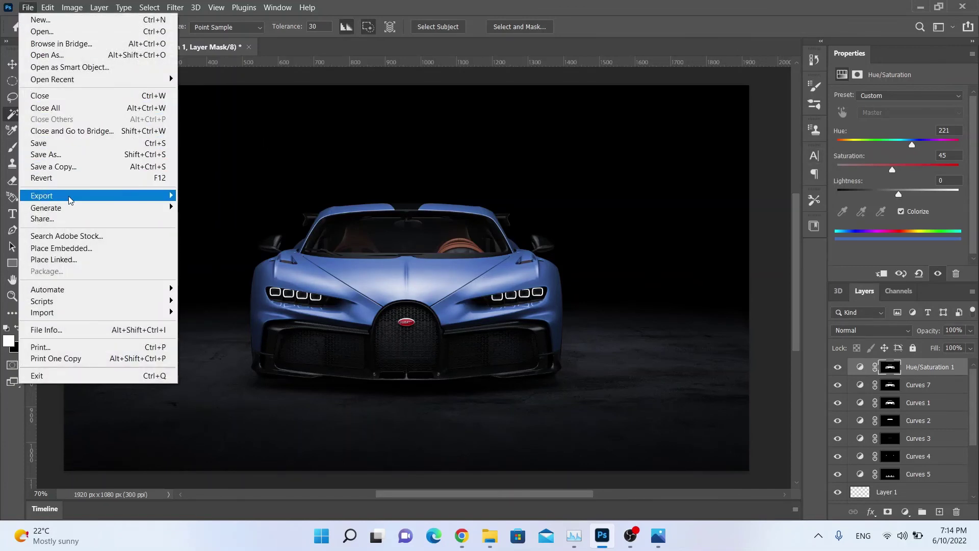
mouse_move(70, 199)
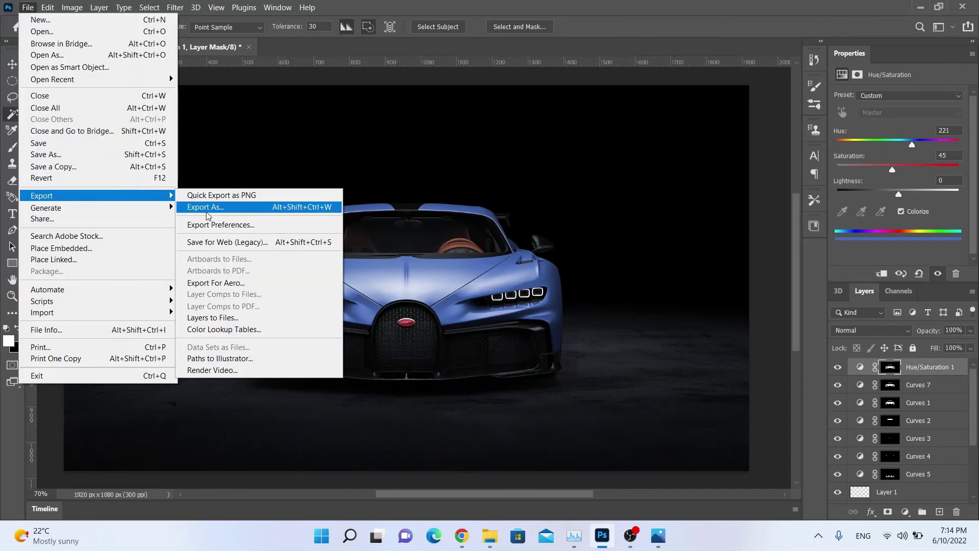
click(206, 209)
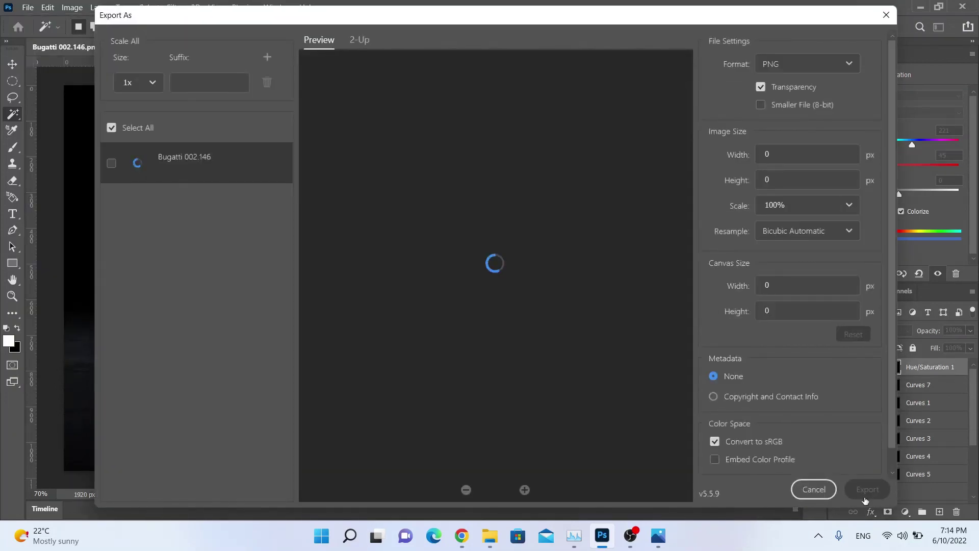
click(864, 497)
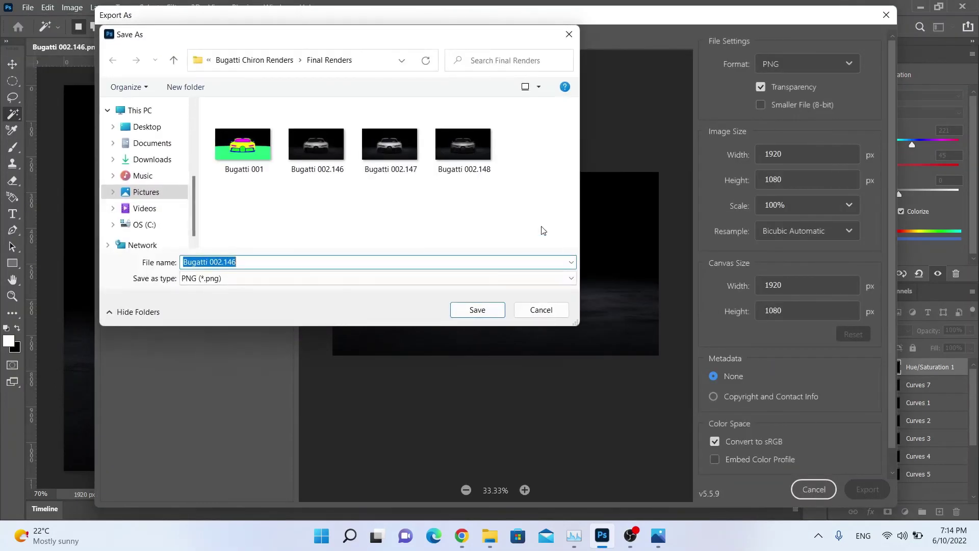
click(465, 170)
click(357, 260)
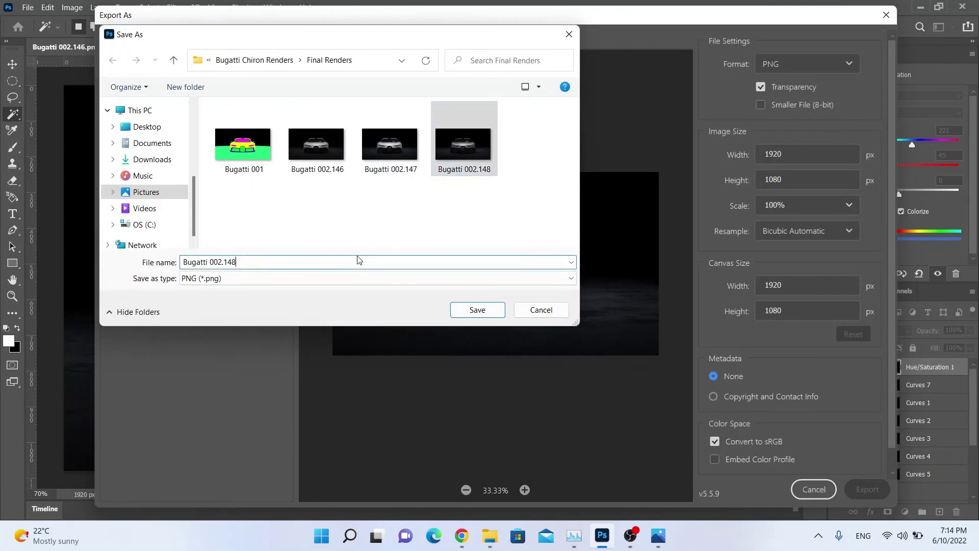
key(BackSpace)
text(9)
key(Return)
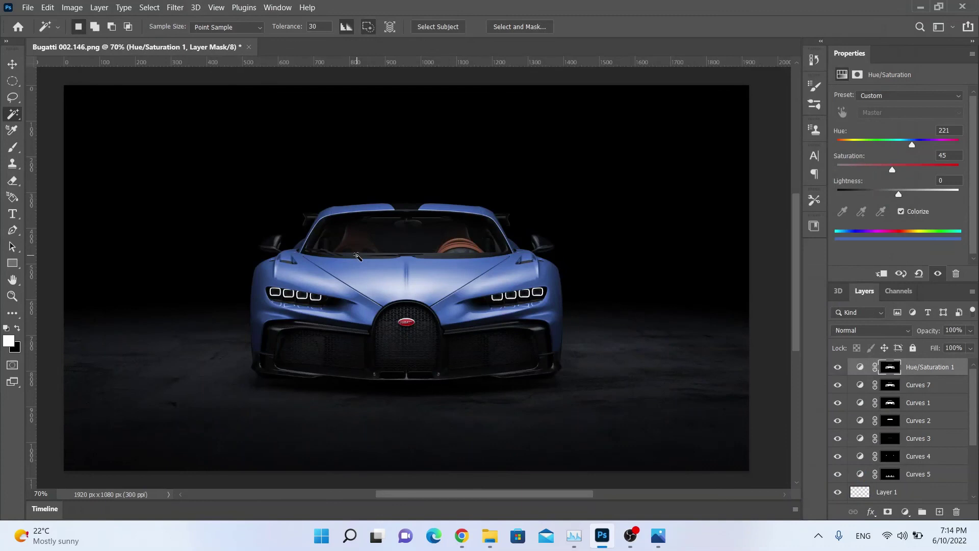
Open all five images from the Final Renders folder in Photos
click(500, 539)
drag(398, 327, 632, 222)
drag(328, 329, 619, 224)
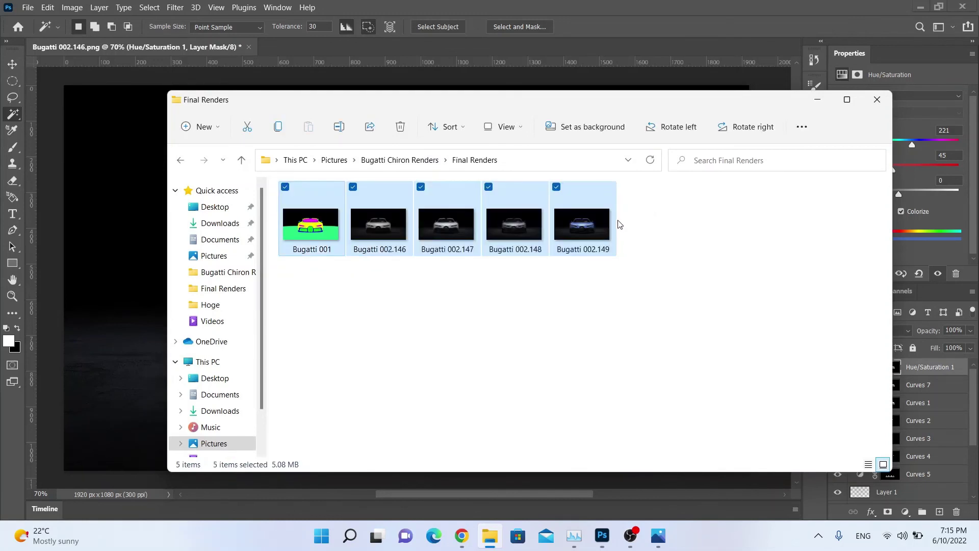
key(Return)
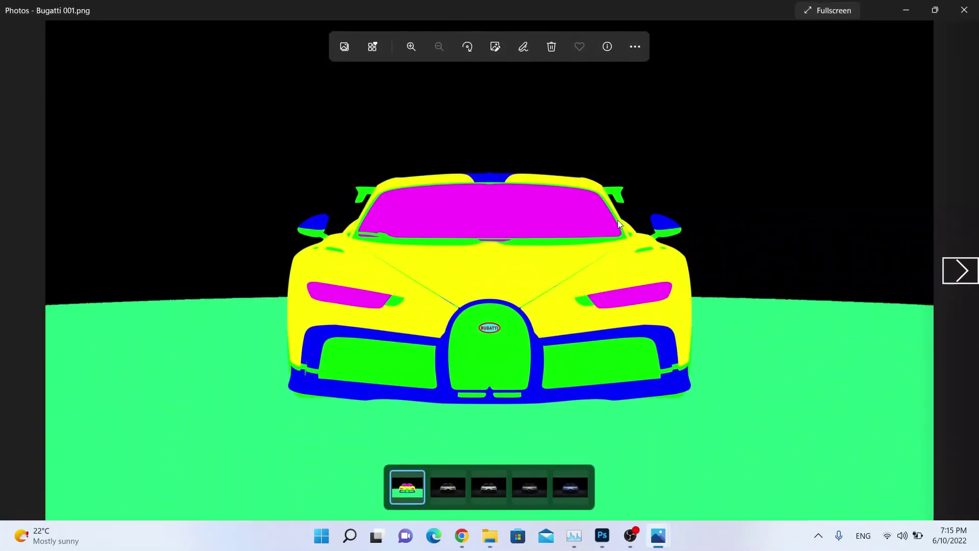
Advance Photos to the next render, Bugatti 002.146.png
key(Right)
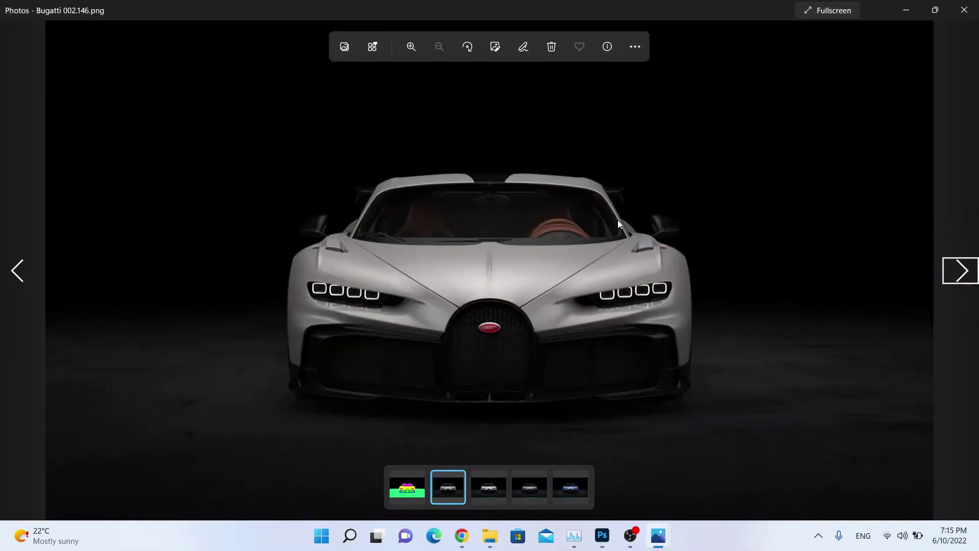